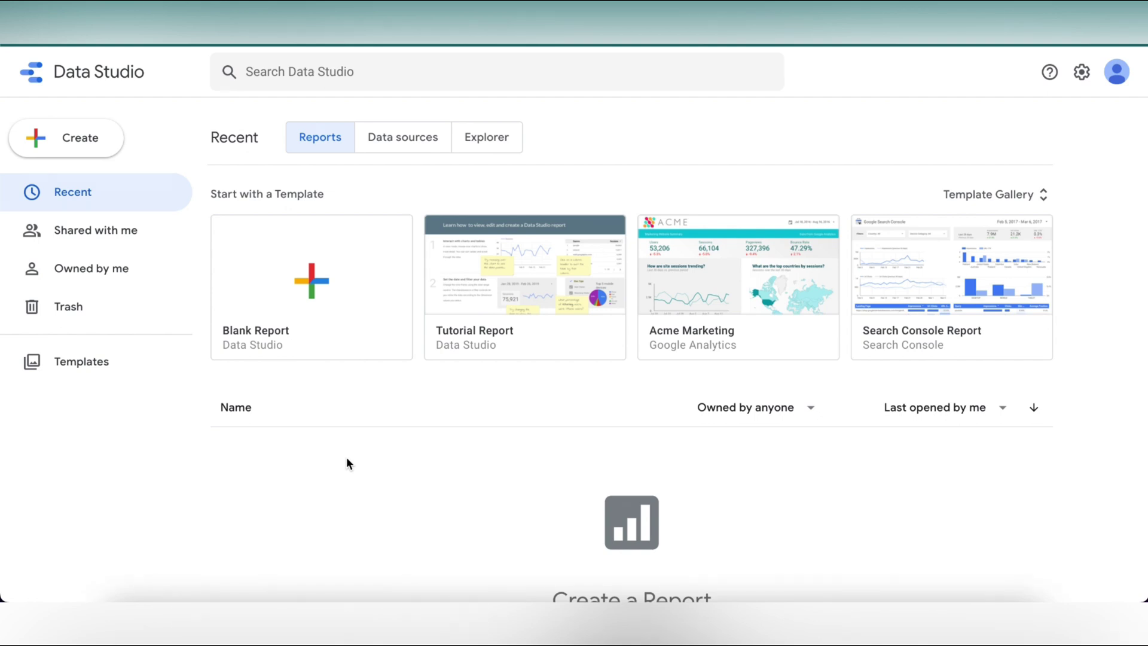
- Create a new blank report and scroll through the list of available data connectors
left_click(85, 148)
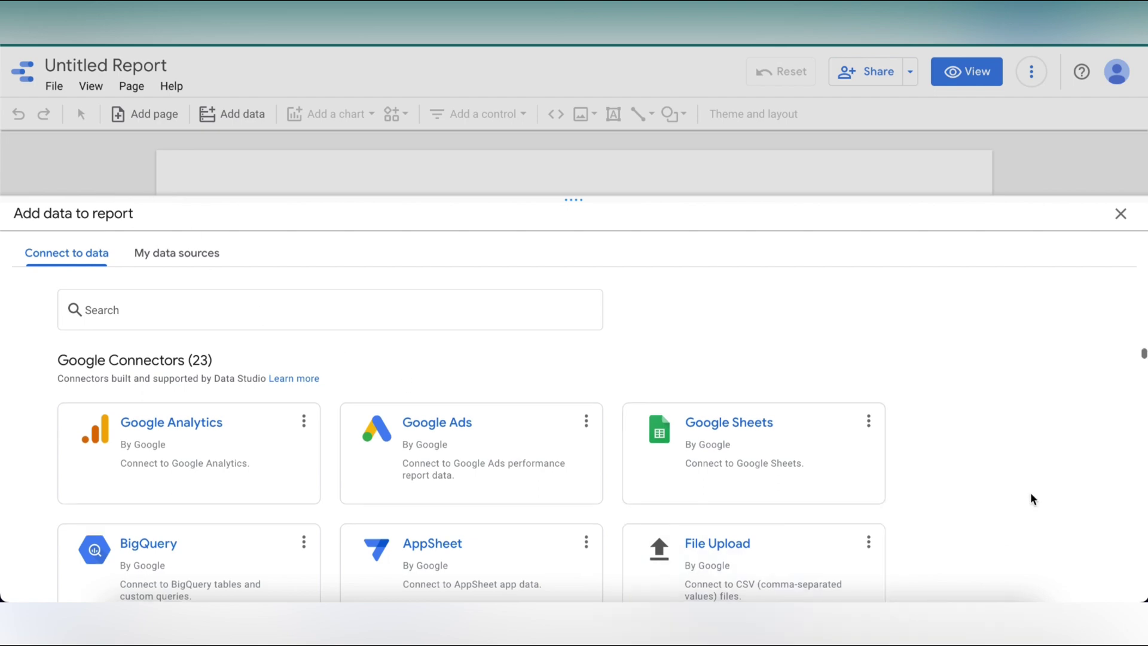
scroll(1031, 494, "down", 3)
scroll(1030, 493, "down", 5)
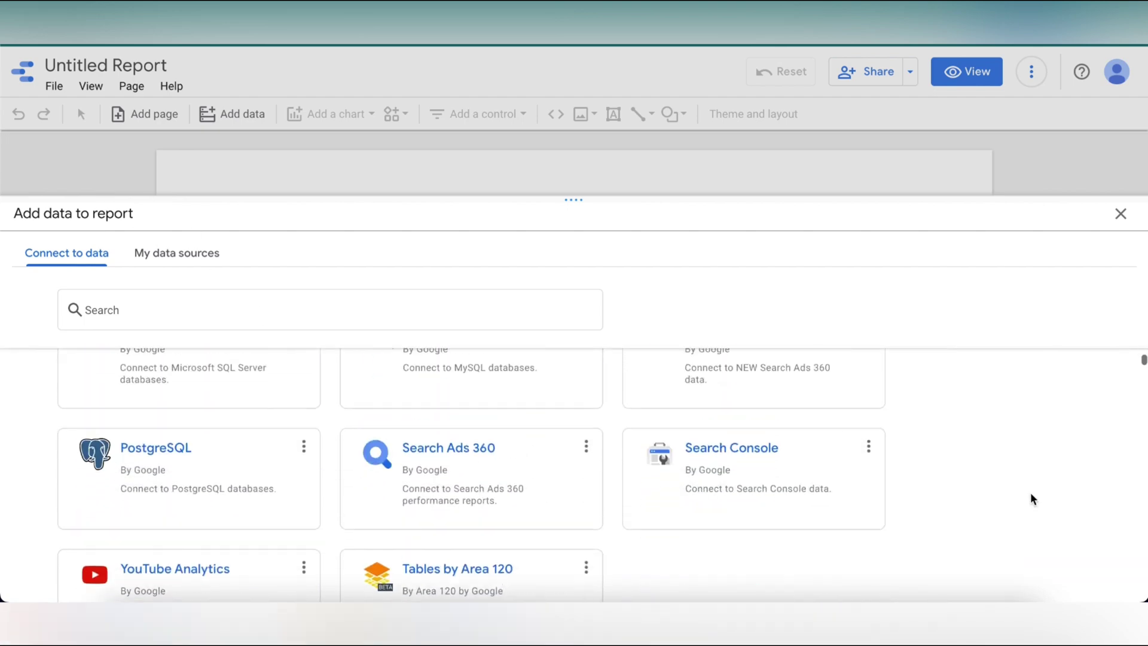
scroll(1031, 492, "up", 10)
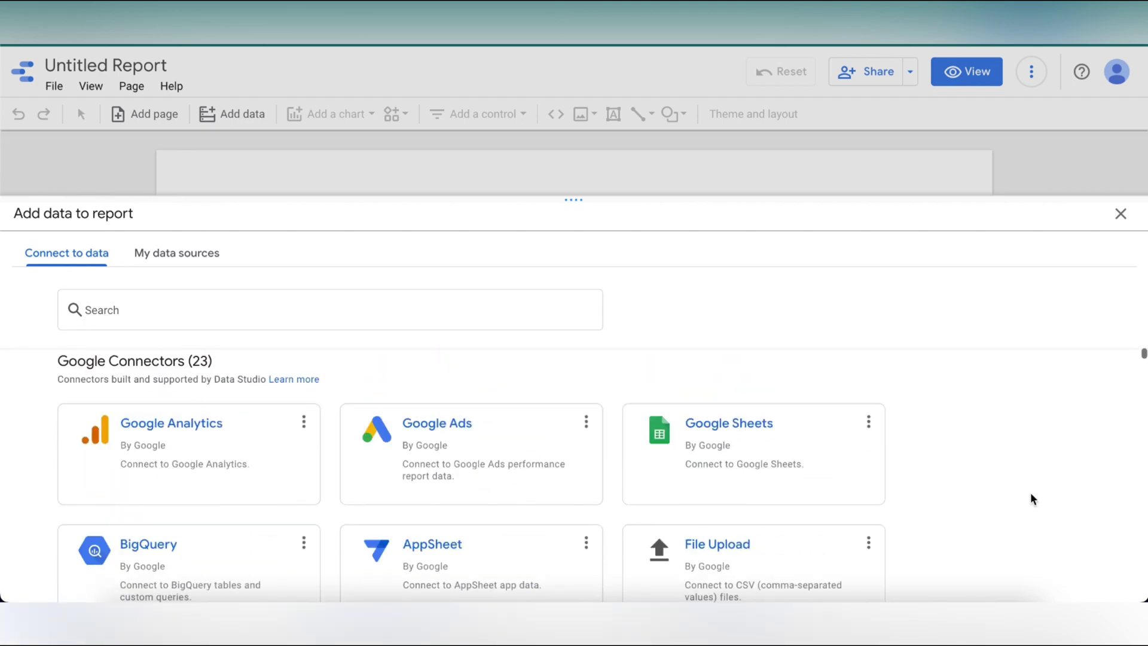
- Connect the Skillcurb Analytics GA4 property through the Google Analytics connector
left_click(209, 457)
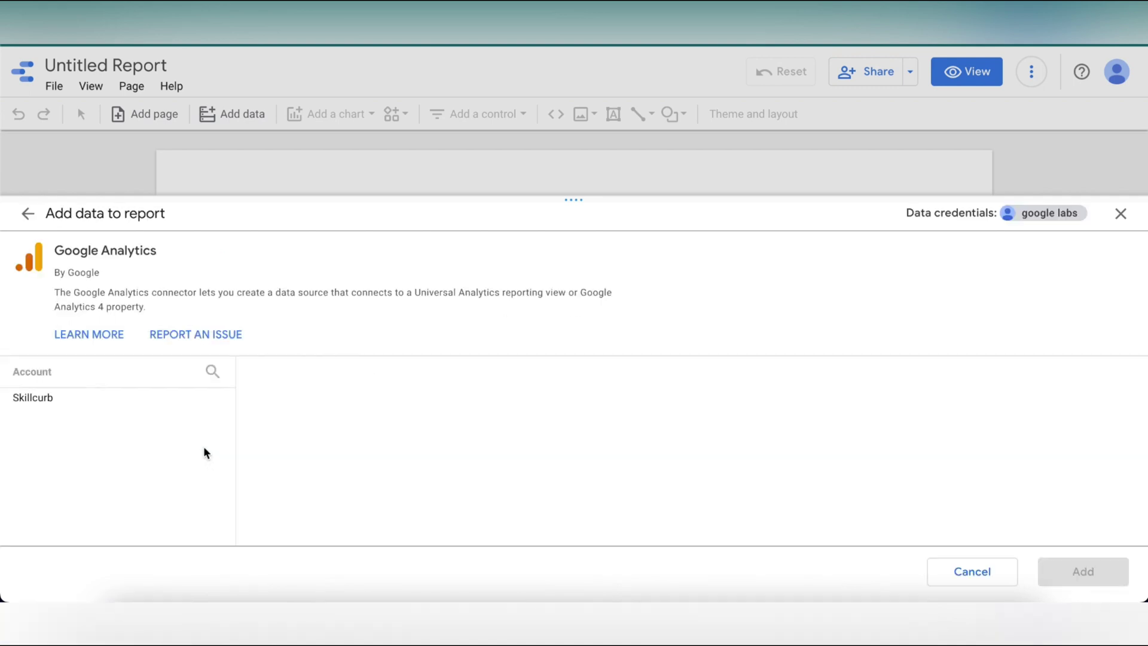
left_click(56, 405)
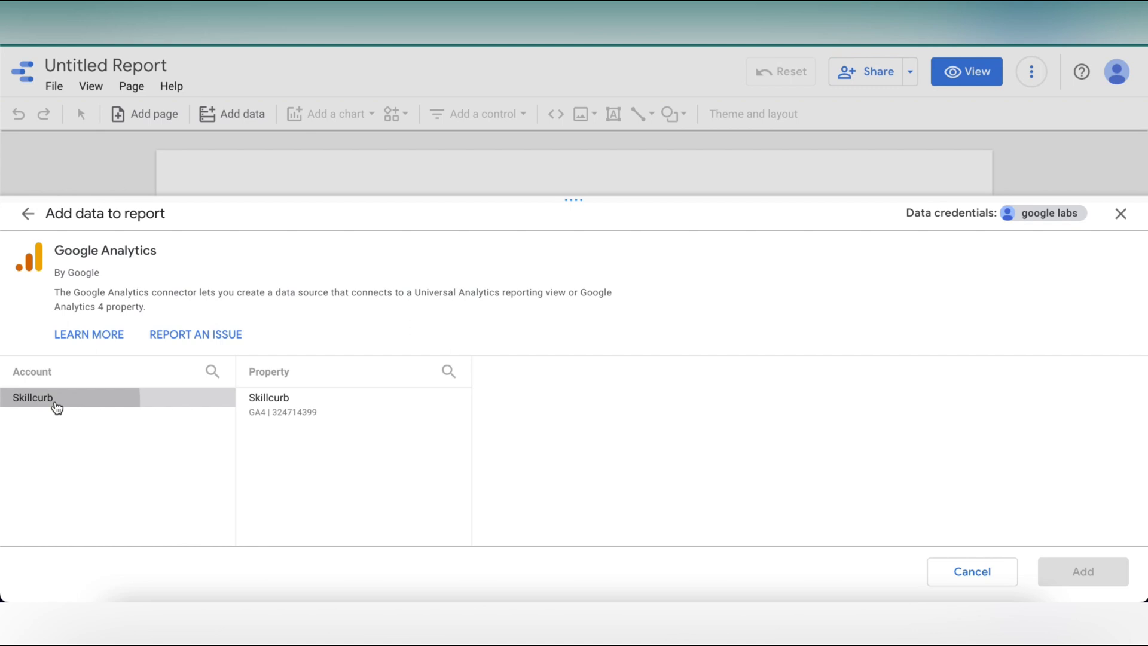
left_click(330, 411)
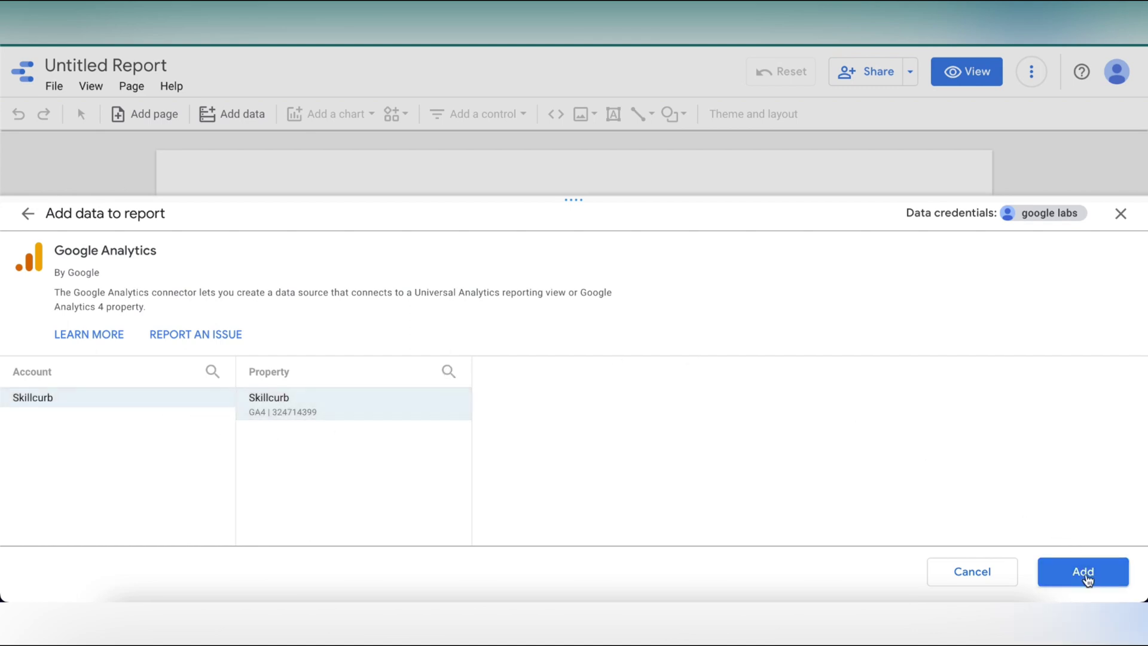
left_click(1086, 572)
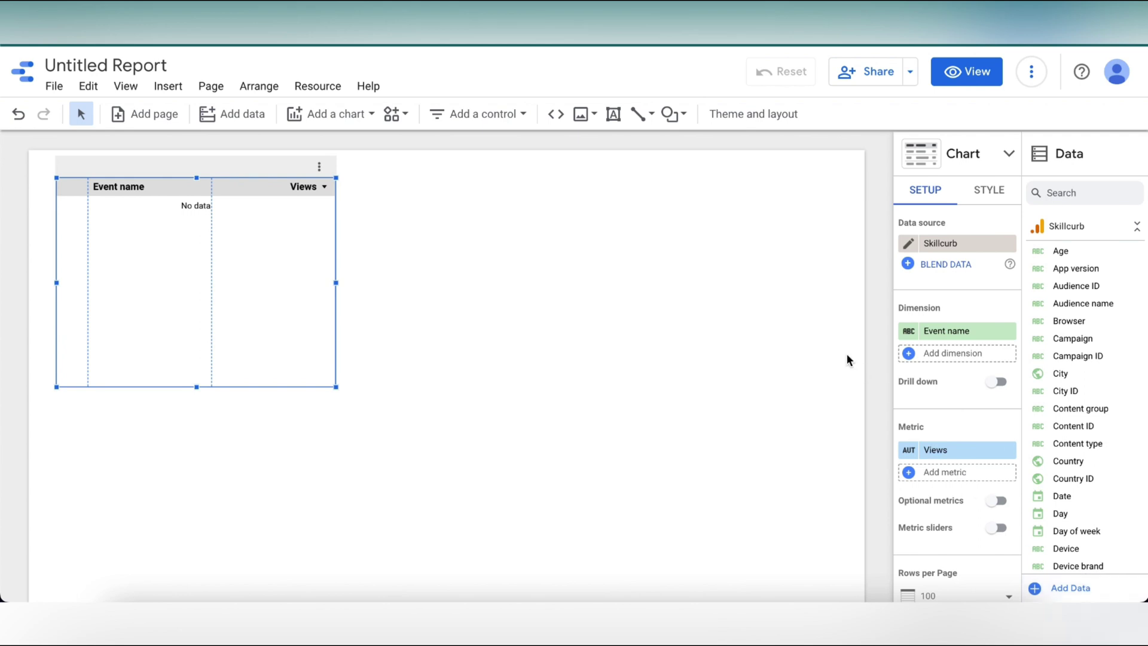
- Add the Covid-data.csv data set through the File Upload connector as a second source
left_click(1070, 588)
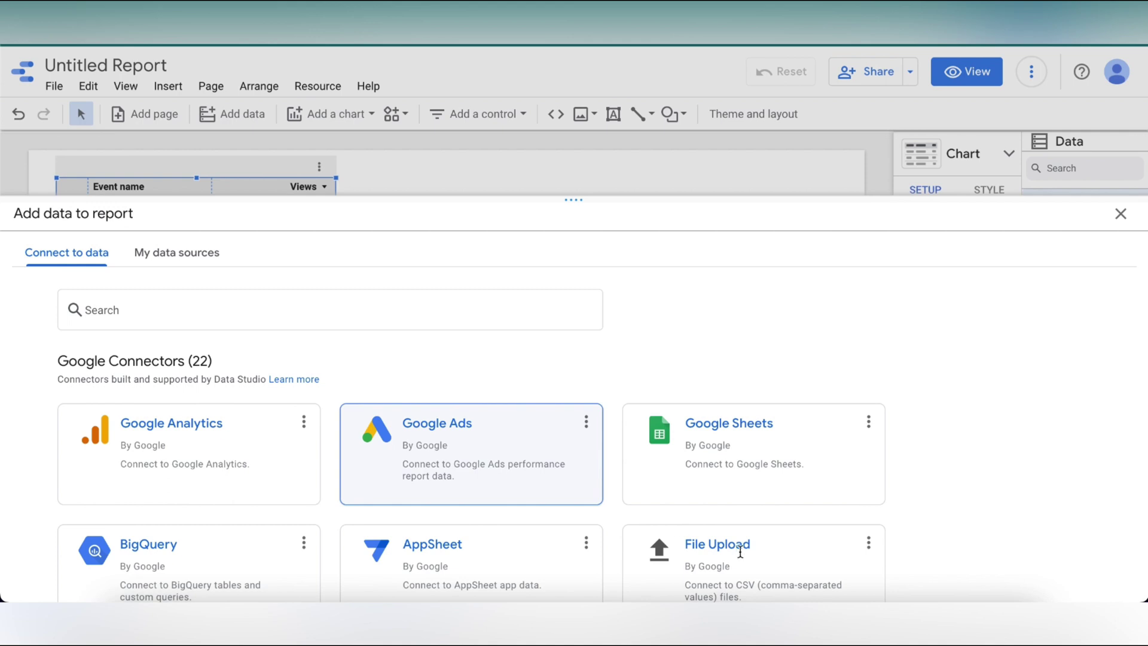
scroll(740, 551, "down", 3)
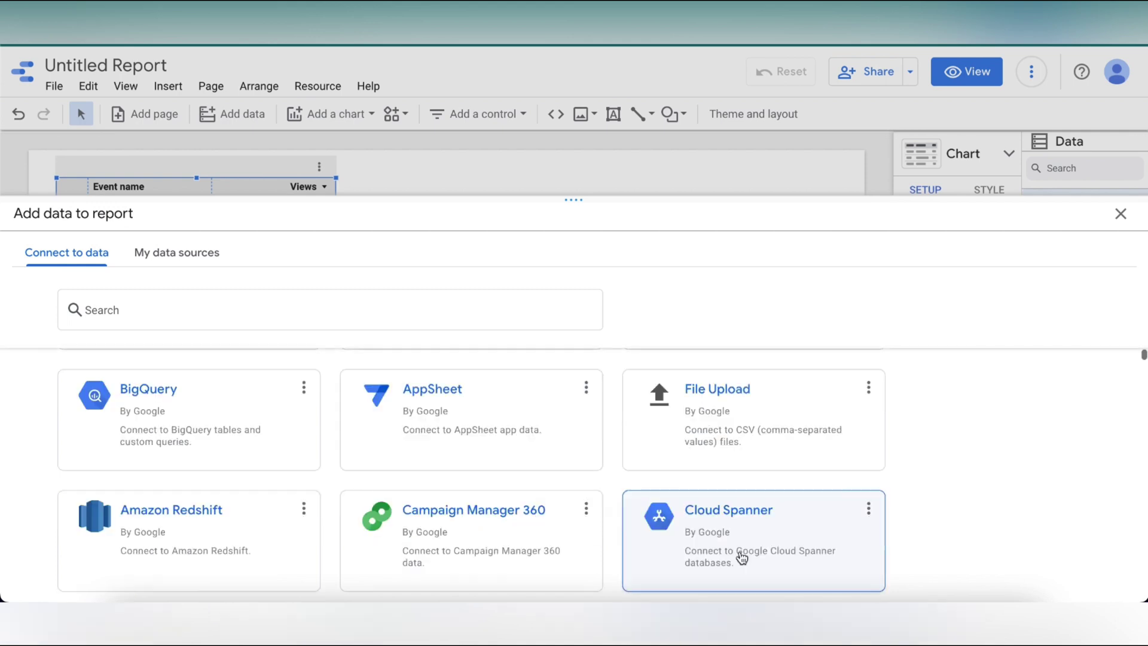
left_click(742, 426)
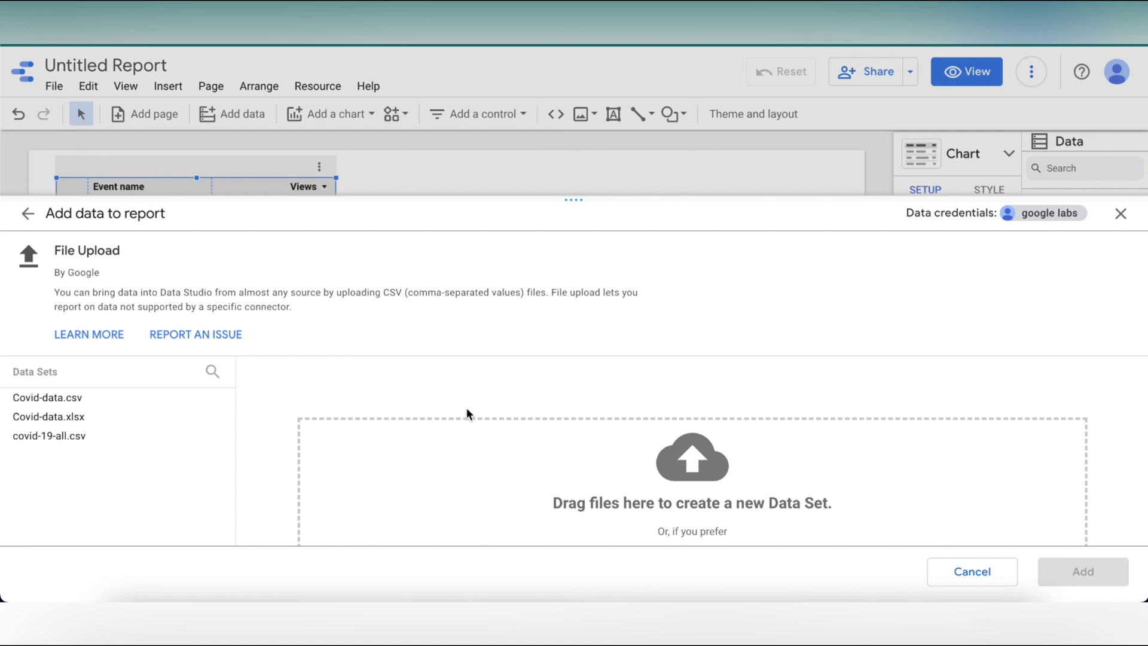
left_click(77, 402)
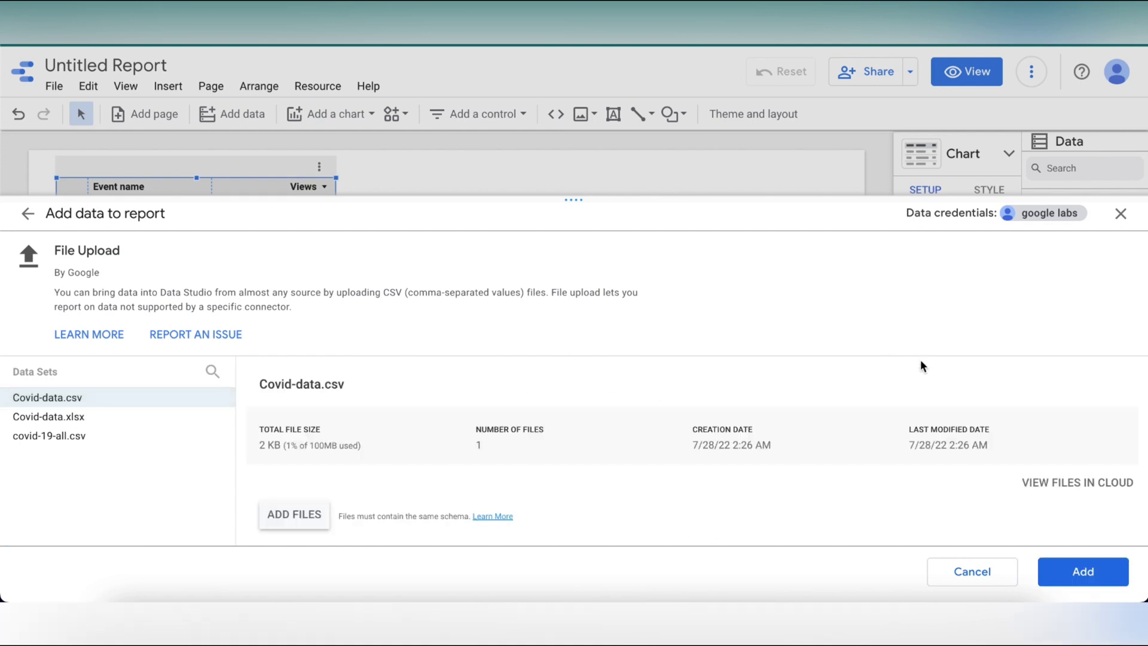
left_click(1080, 565)
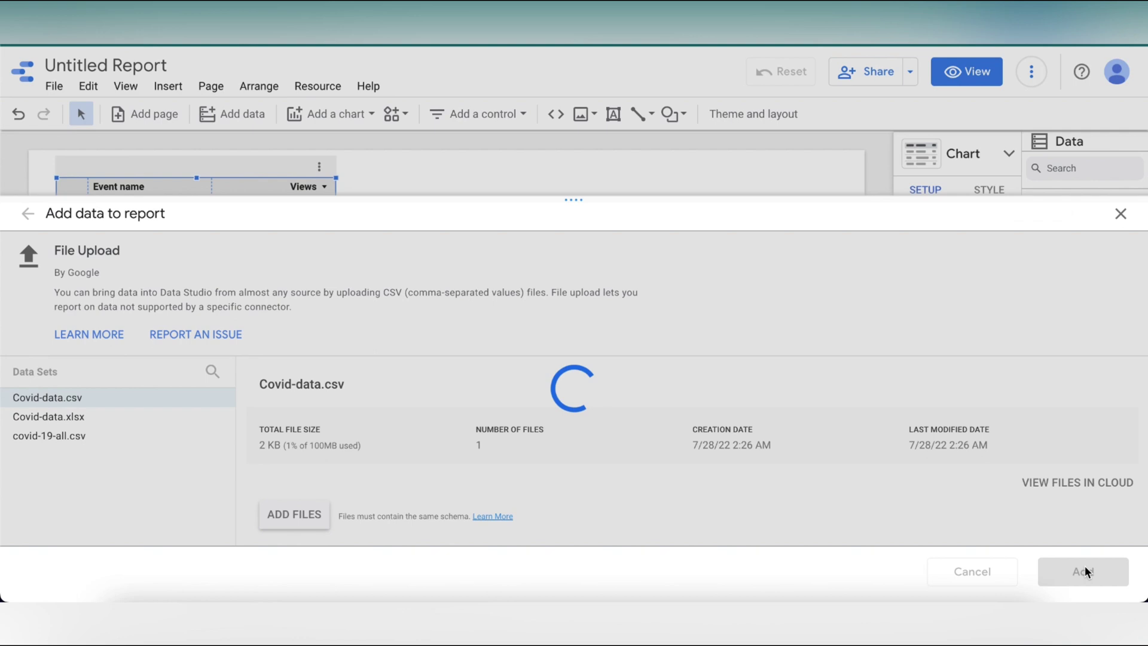
- Replace the default table with a Country/Region table positioned at the page's top-left
key("Delete")
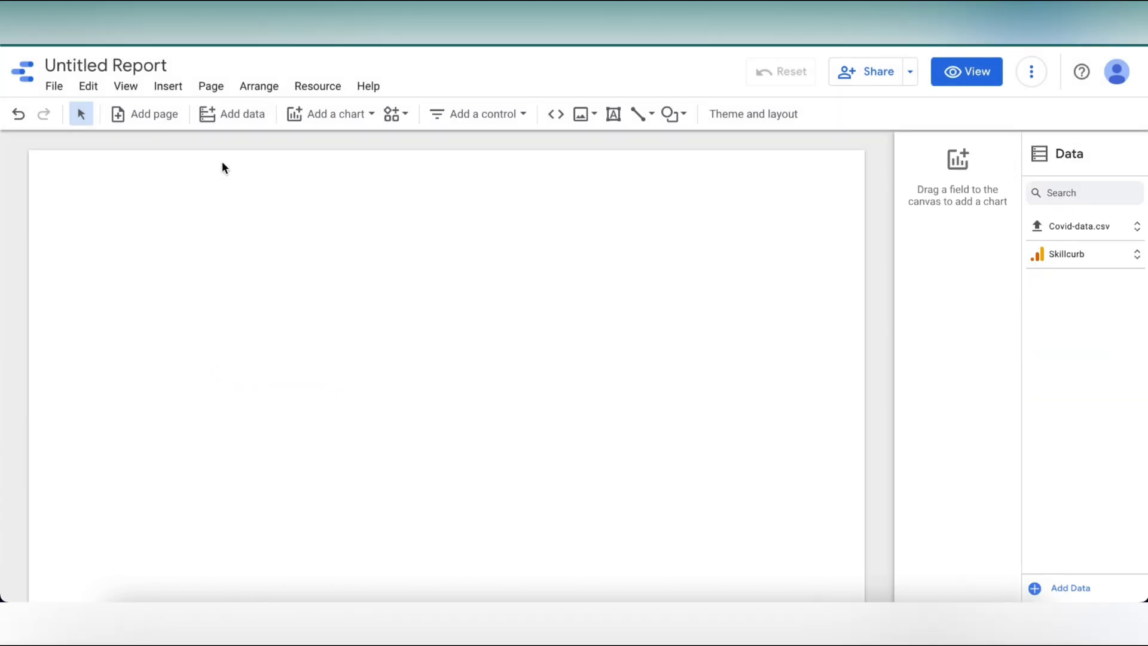
left_click(1069, 233)
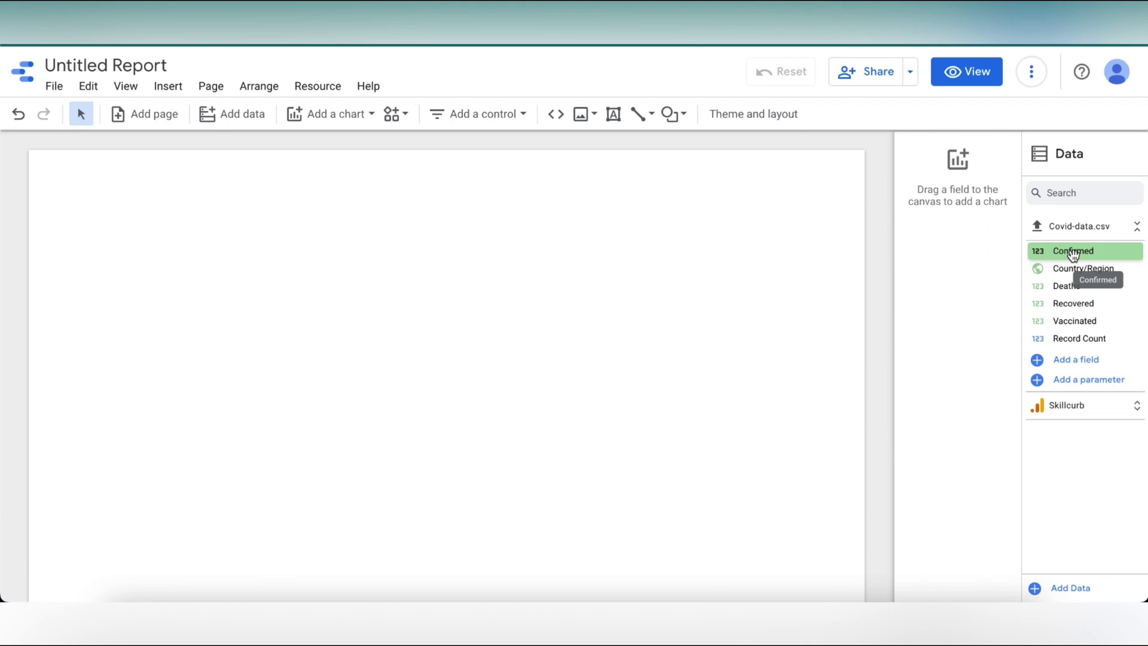
left_click_drag(1073, 254, 277, 236)
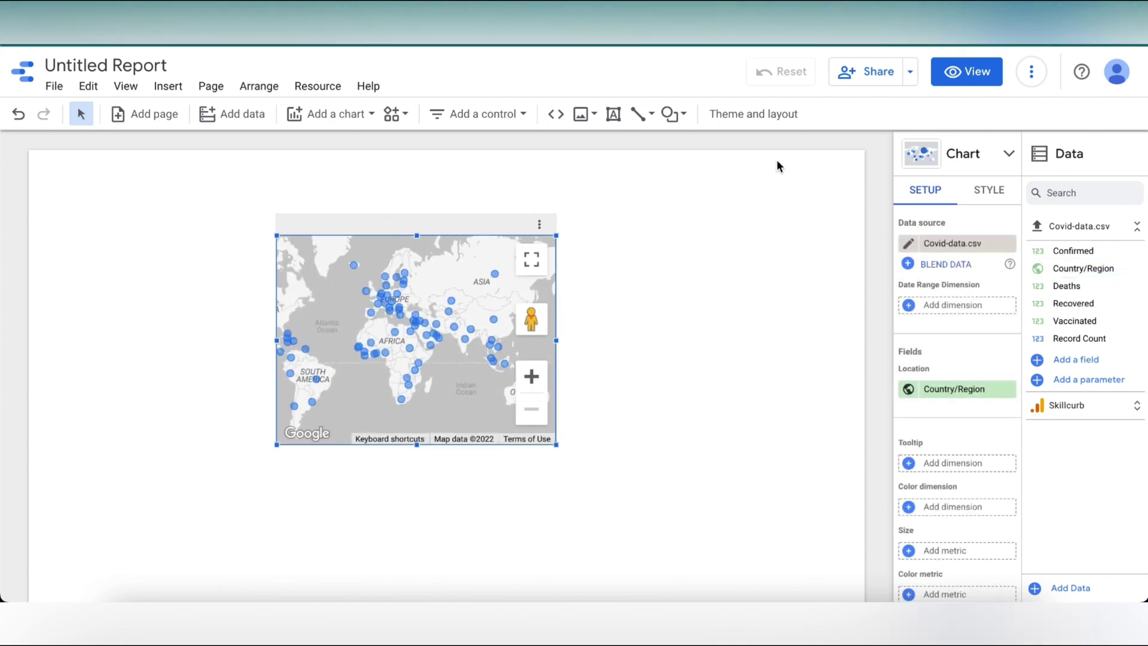
left_click(997, 191)
left_click(986, 156)
left_click(909, 181)
left_click(1009, 150)
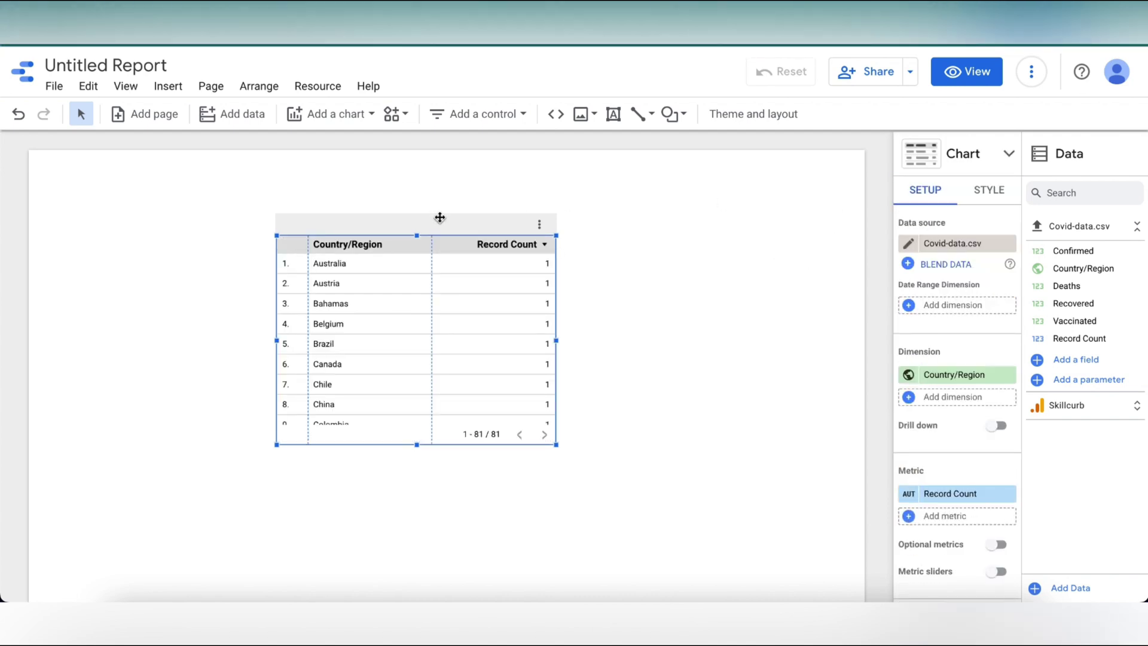
left_click_drag(439, 218, 282, 203)
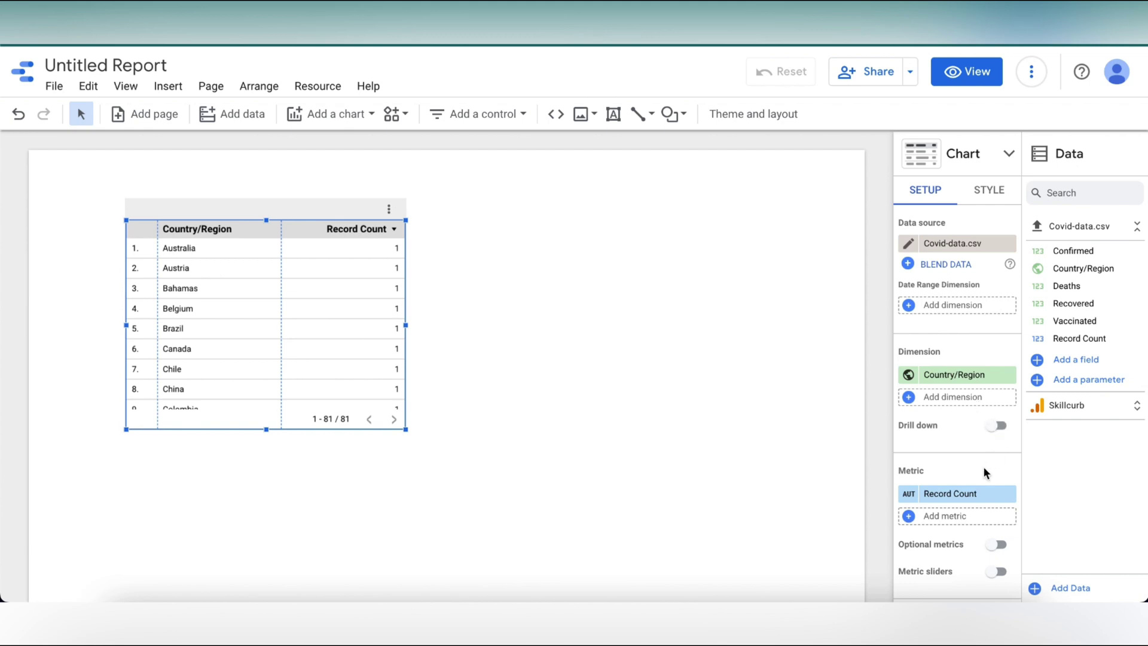
- Set the table's metrics to Confirmed and Deaths
left_click(961, 495)
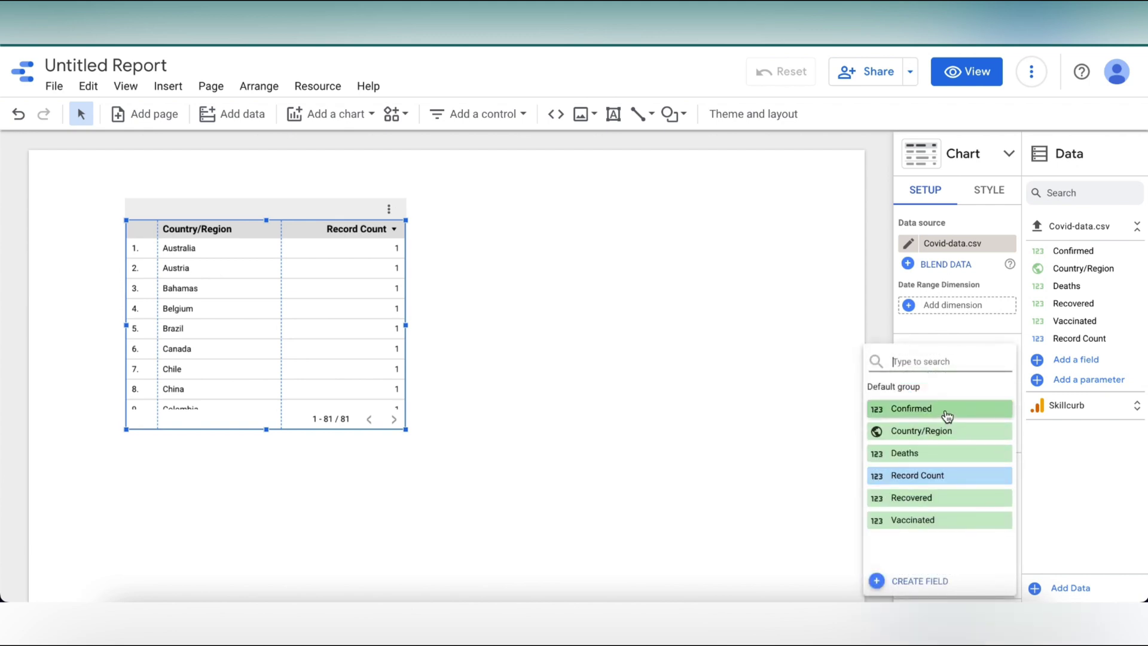
left_click(946, 411)
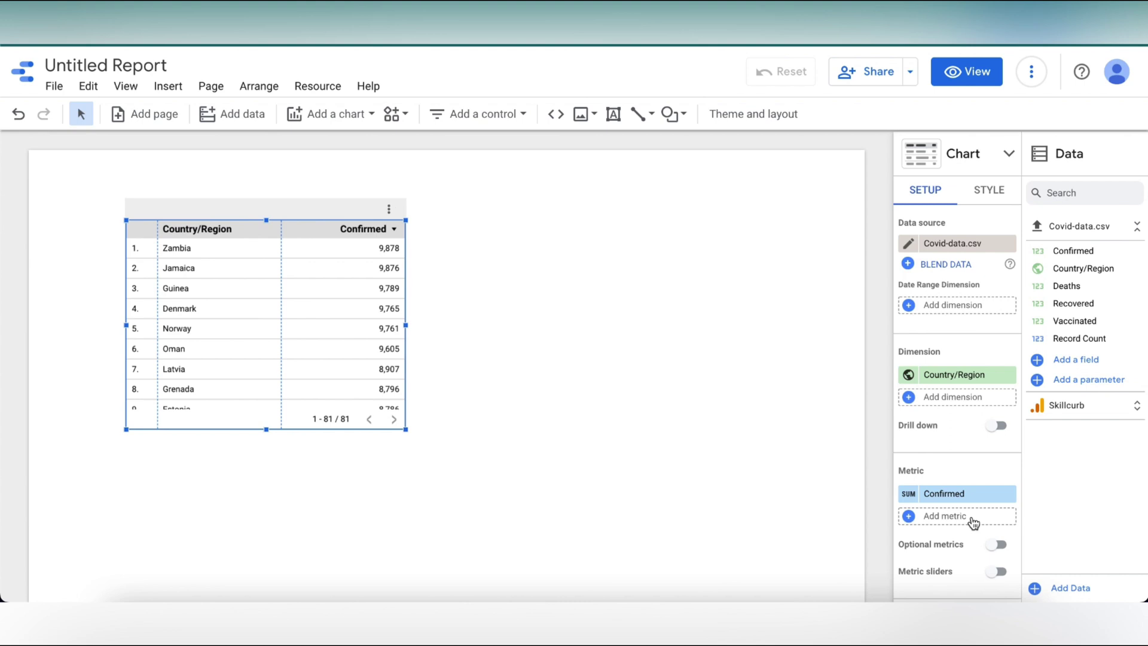
left_click(972, 518)
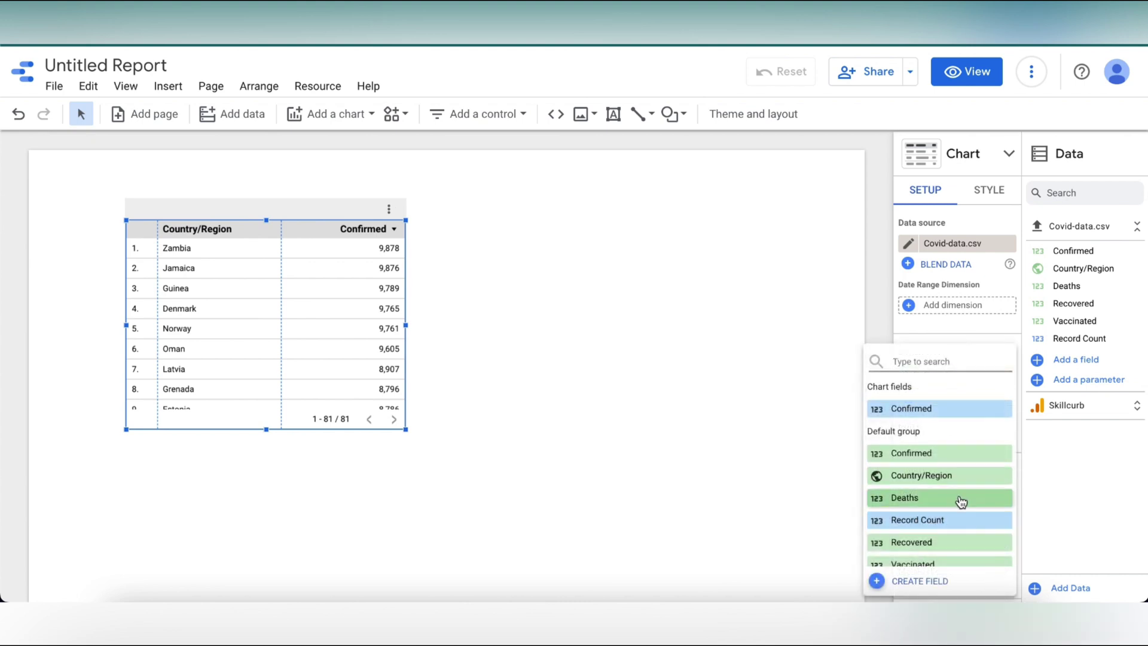
left_click(961, 501)
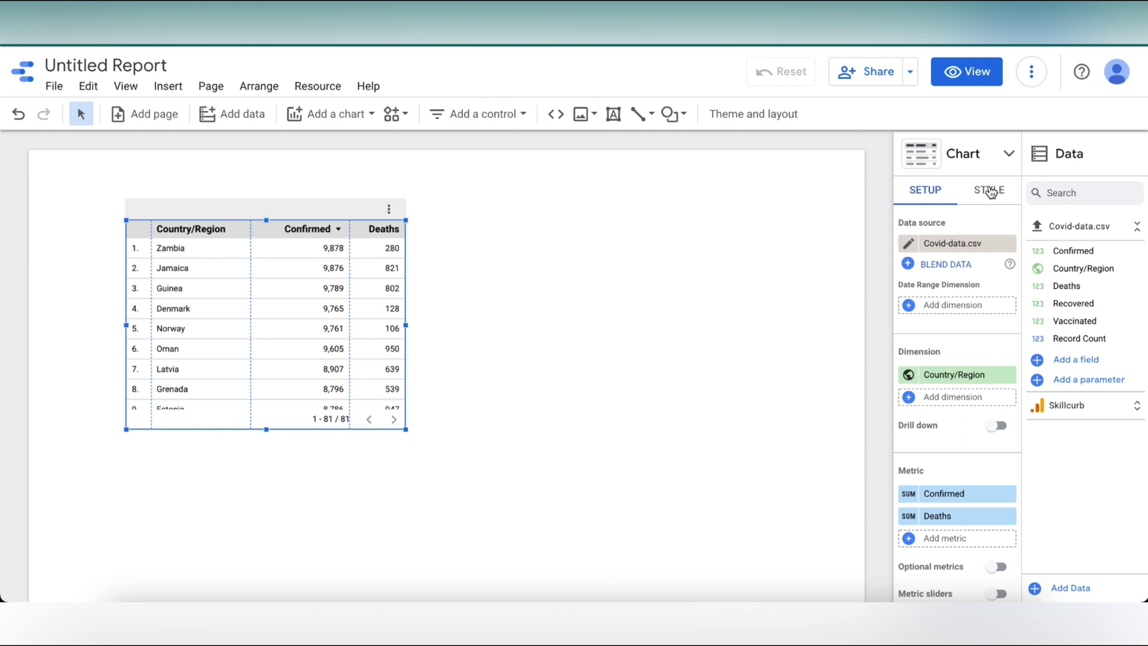
- Show the Confirmed column (Column #1) as bars with numbers
left_click(990, 191)
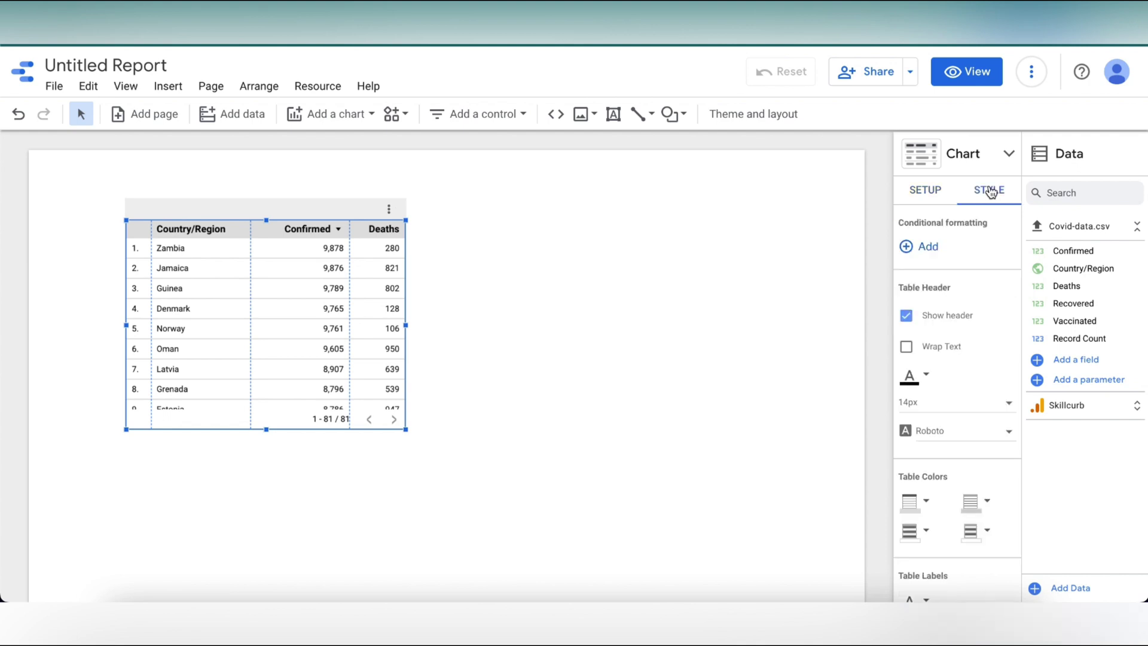
scroll(983, 428, "down", 5)
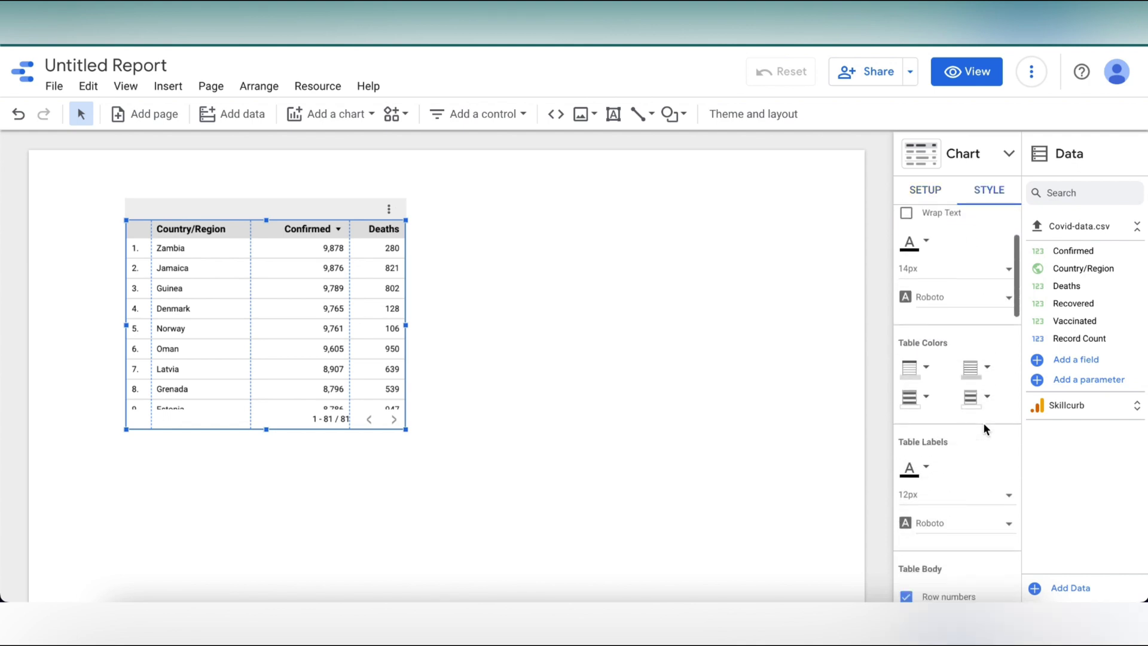
scroll(985, 428, "down", 5)
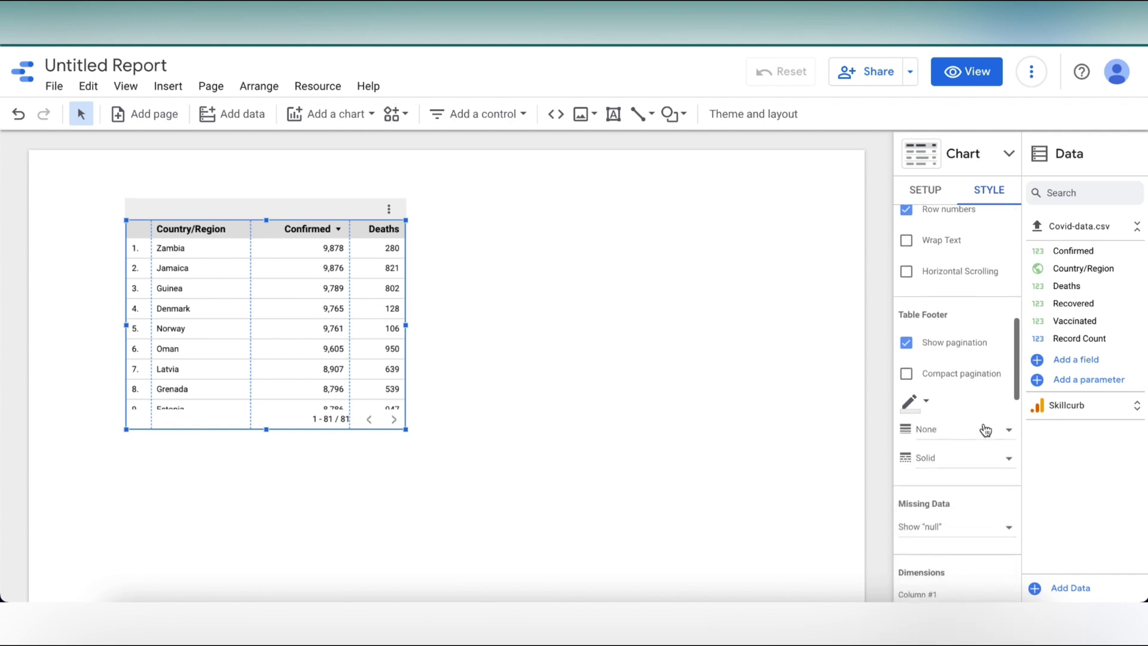
scroll(985, 429, "down", 1)
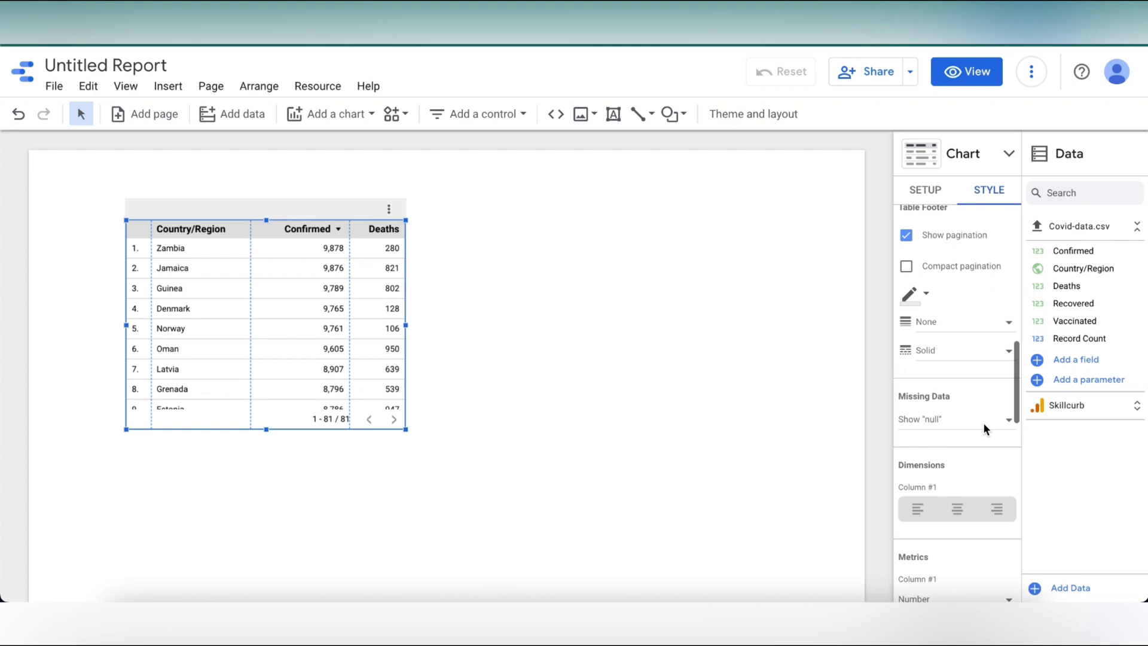
scroll(985, 428, "down", 4)
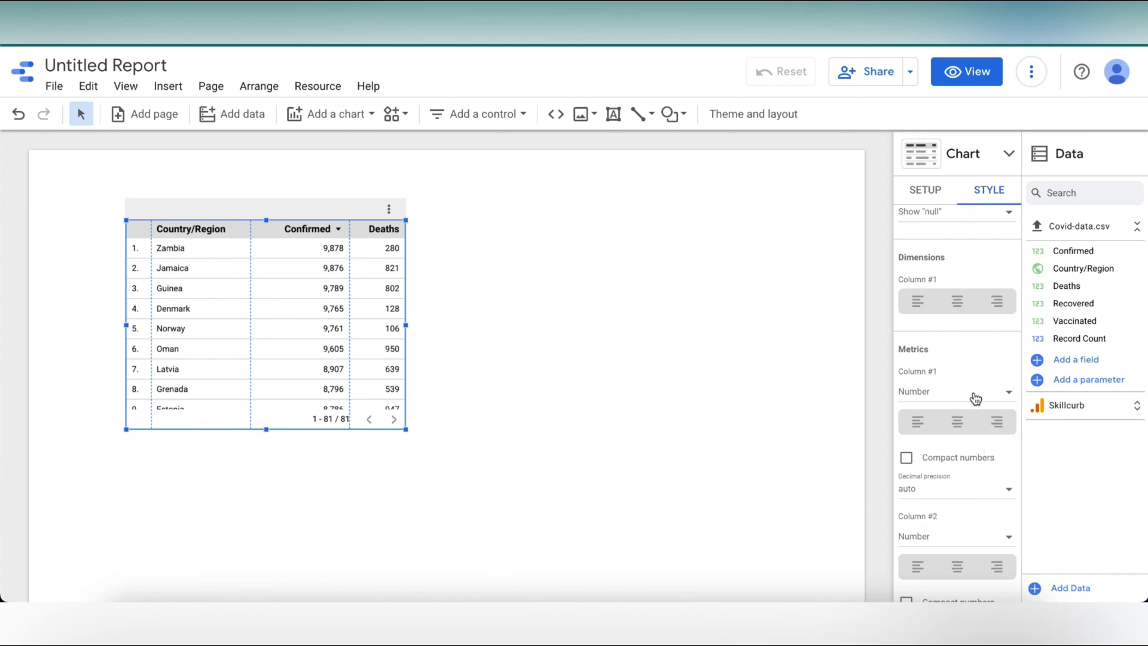
left_click(974, 396)
left_click(956, 474)
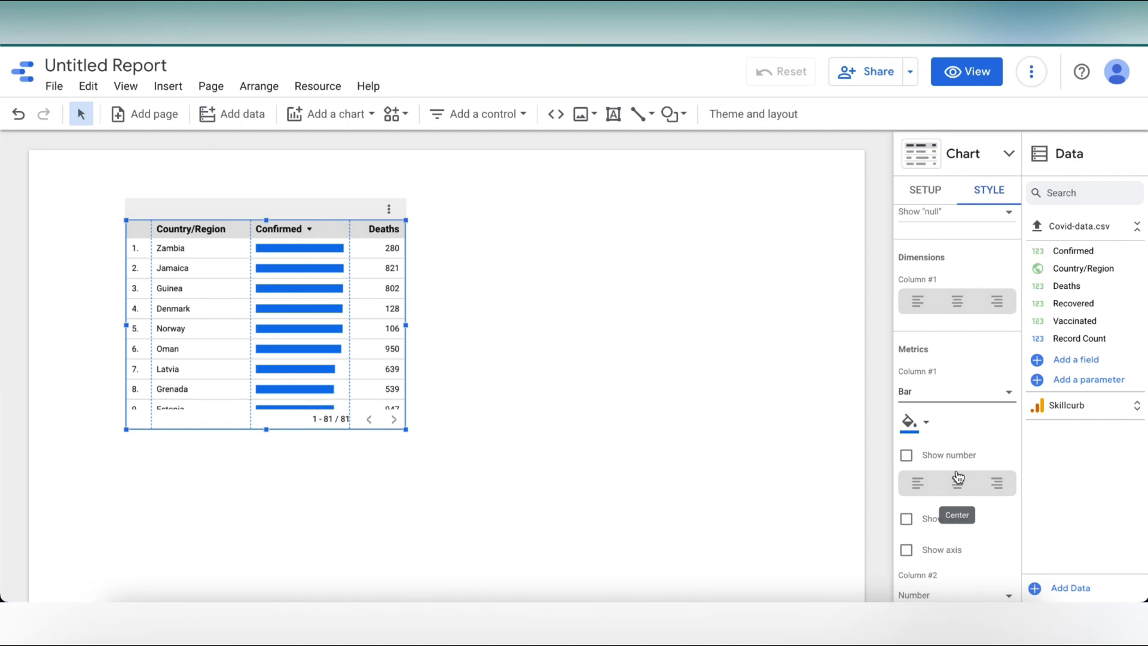
left_click(906, 456)
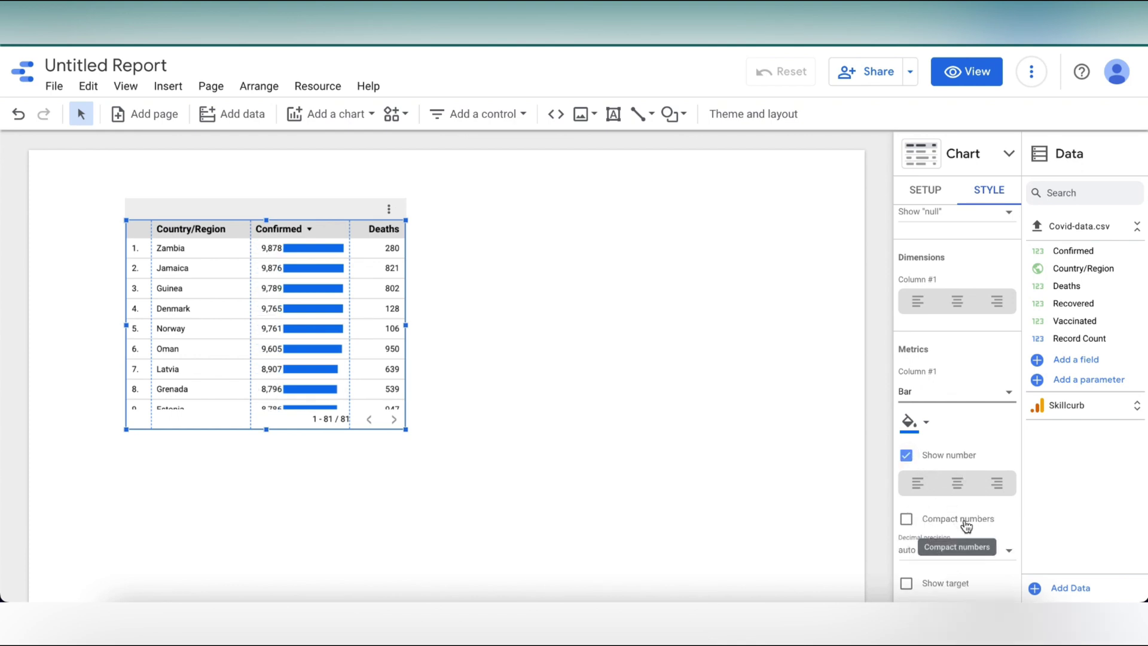
- Show the Deaths column (Column #2) as bars with numbers
scroll(966, 526, "down", 3)
scroll(966, 526, "down", 2)
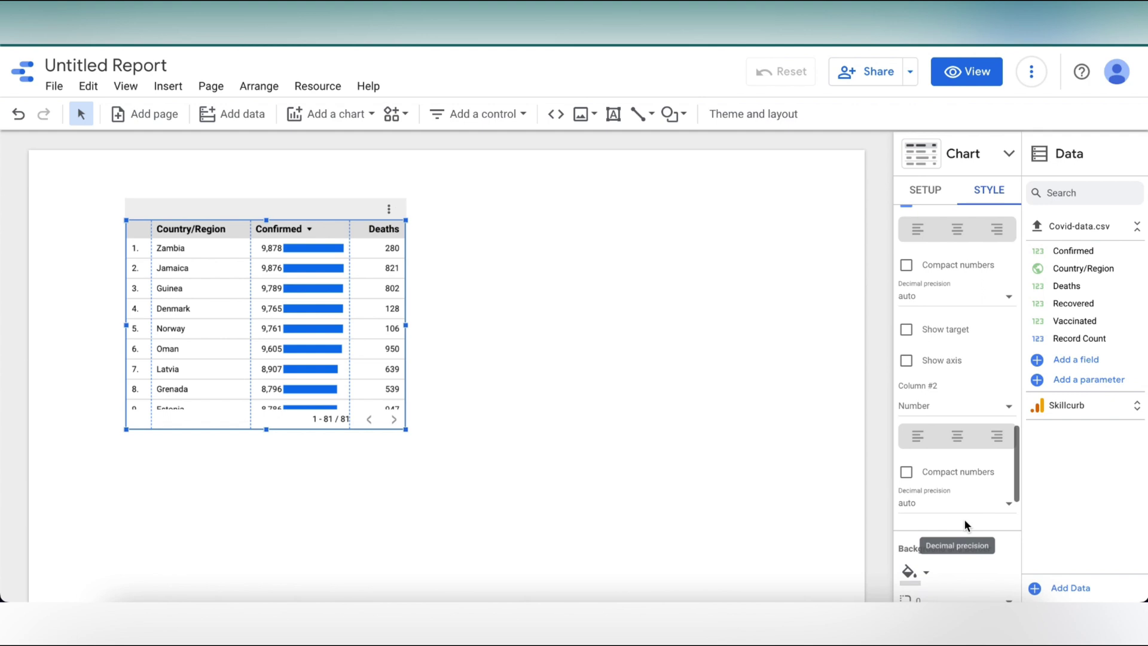
left_click(944, 389)
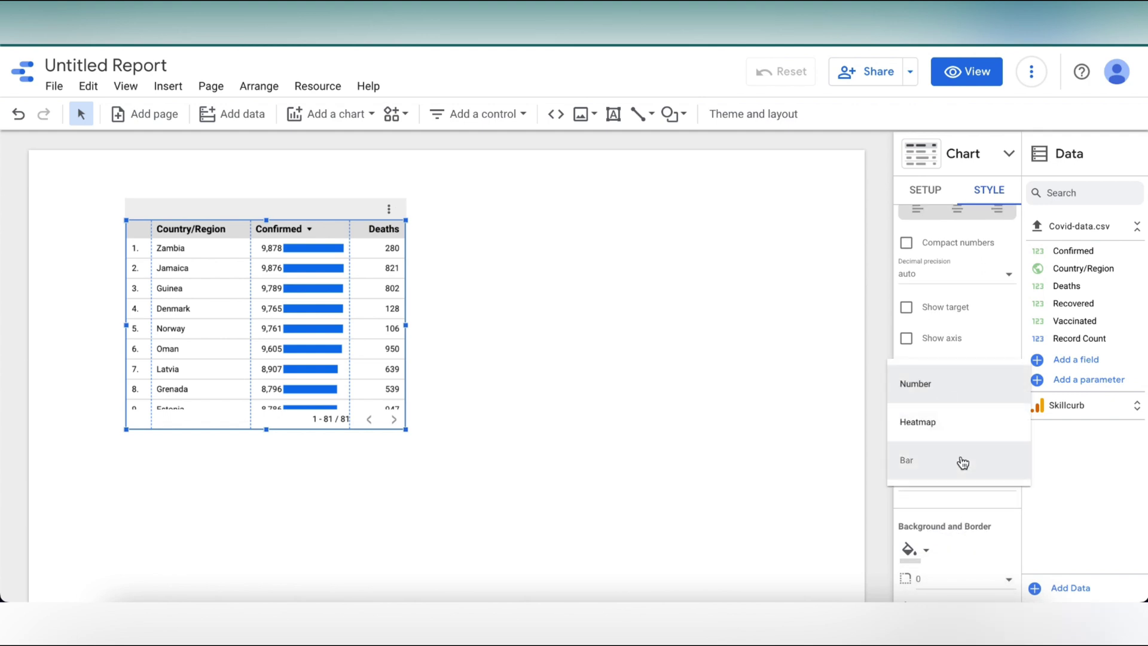
left_click(959, 458)
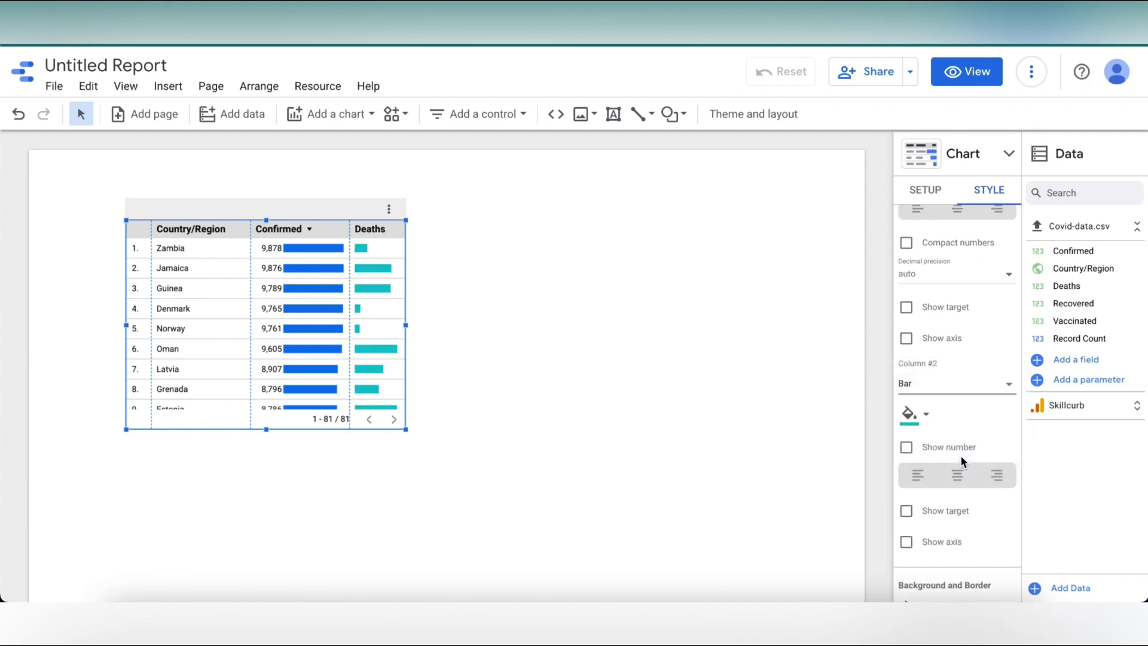
left_click(906, 448)
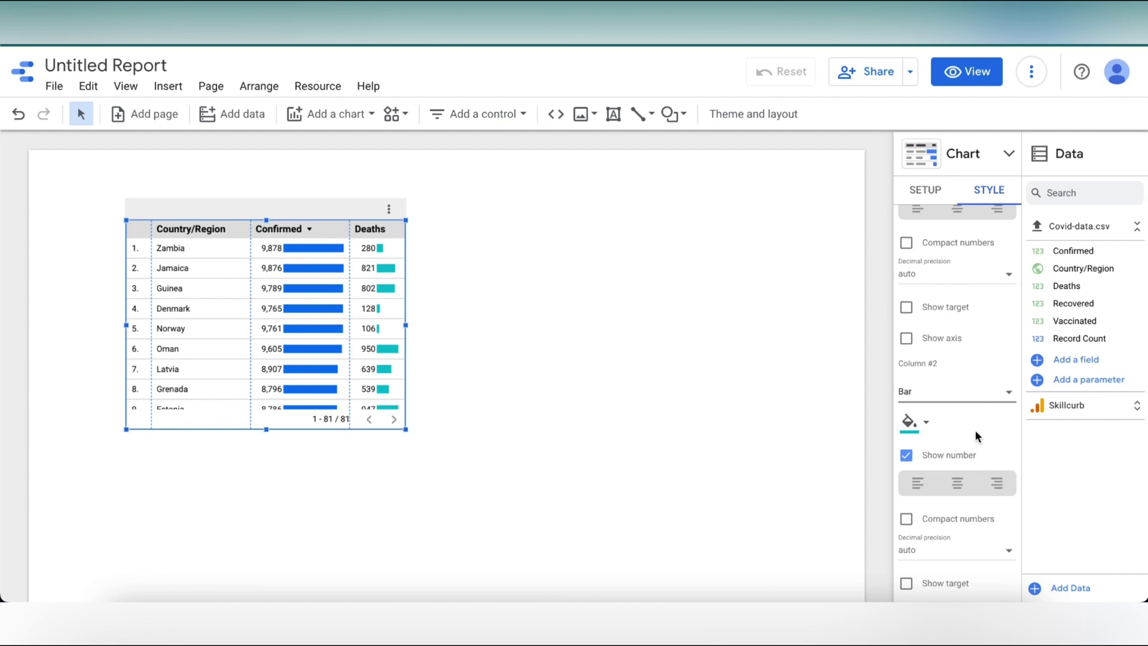
scroll(974, 429, "down", 3)
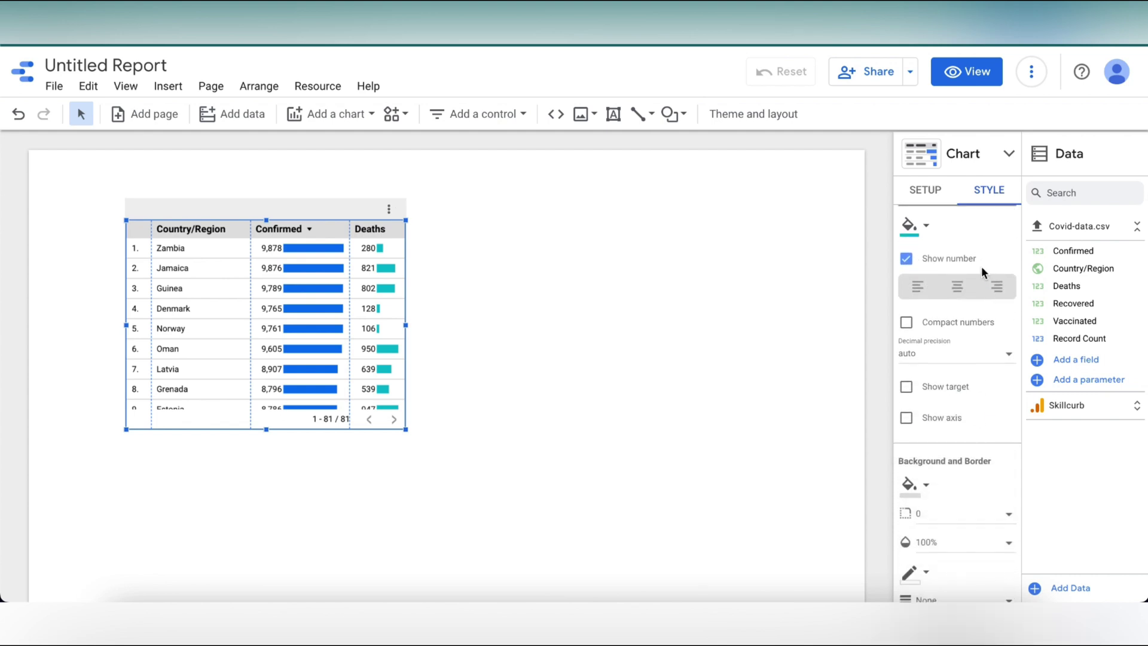
left_click(936, 188)
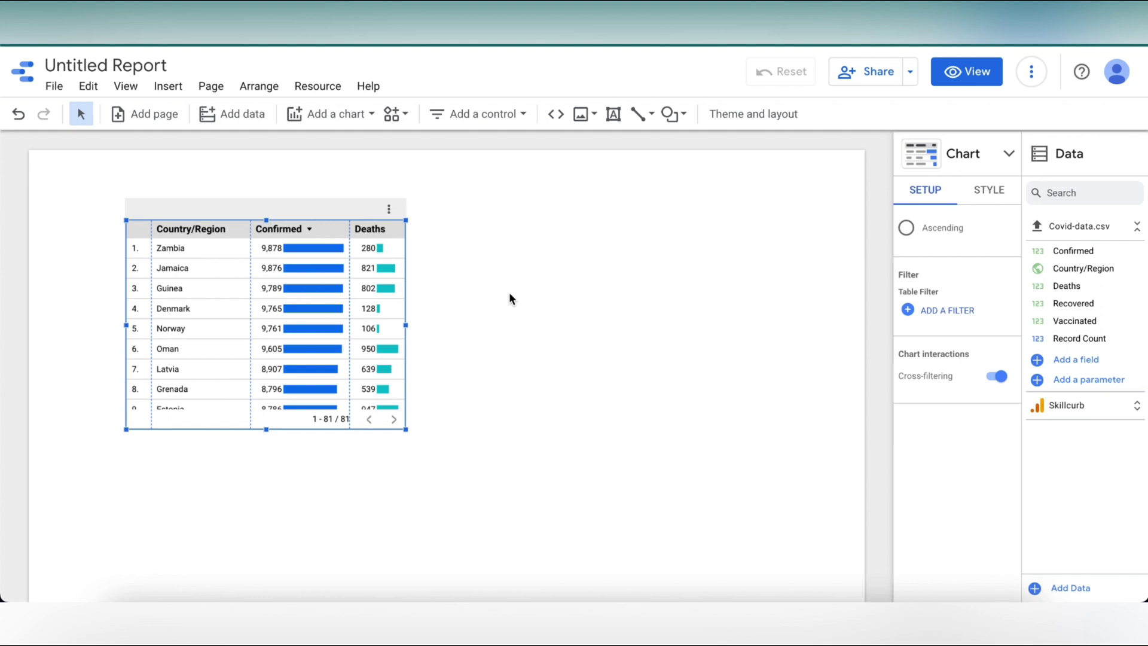
- Make a copy of the table to the right with Confirmed, Recovered and Vaccinated metrics
left_click_drag(325, 203, 593, 236)
left_click(968, 514)
scroll(938, 531, "down", 1)
left_click(942, 527)
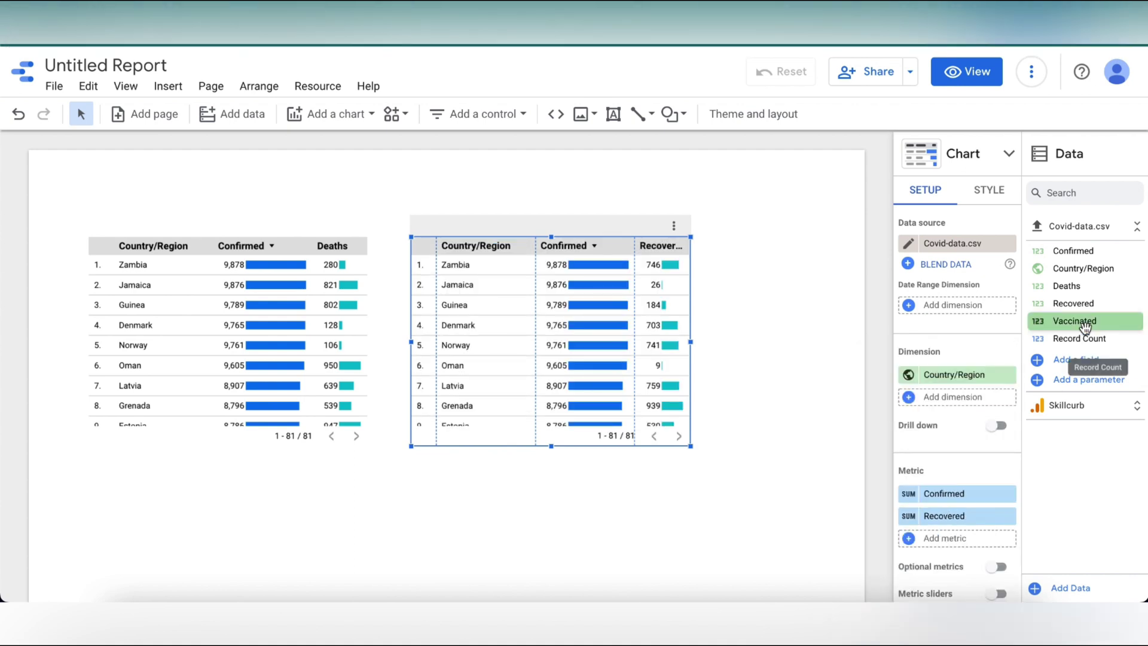
left_click_drag(1070, 321, 941, 541)
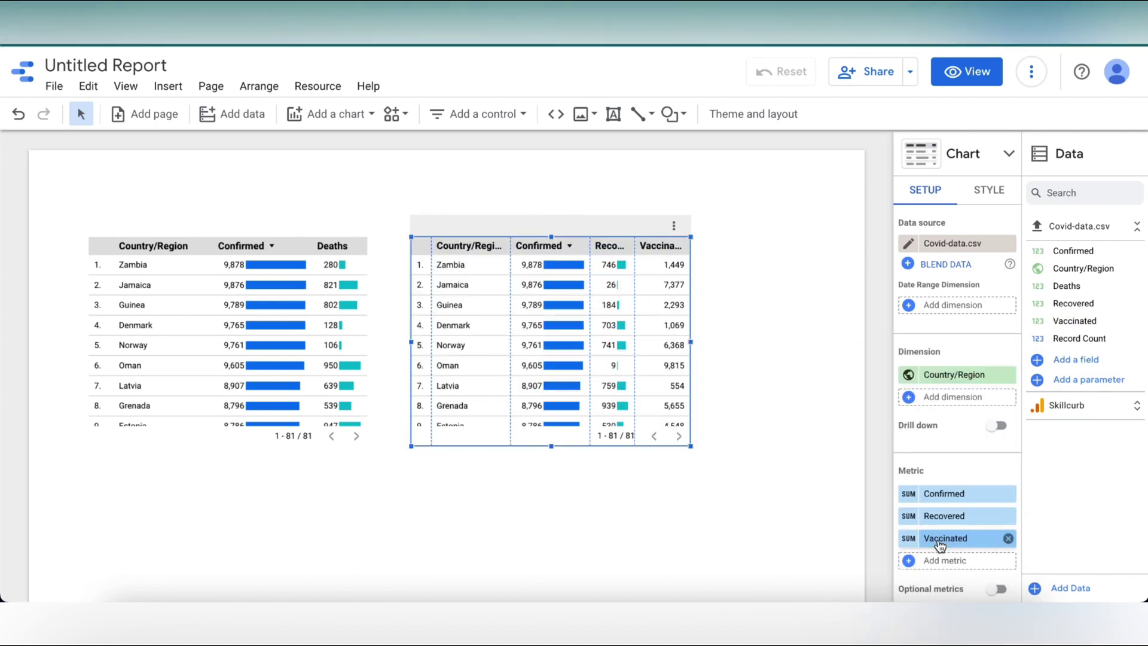
- Display the new table's Vaccinated column (Column #3) as pink bars with numbers
left_click(987, 187)
scroll(963, 426, "down", 5)
scroll(964, 427, "down", 5)
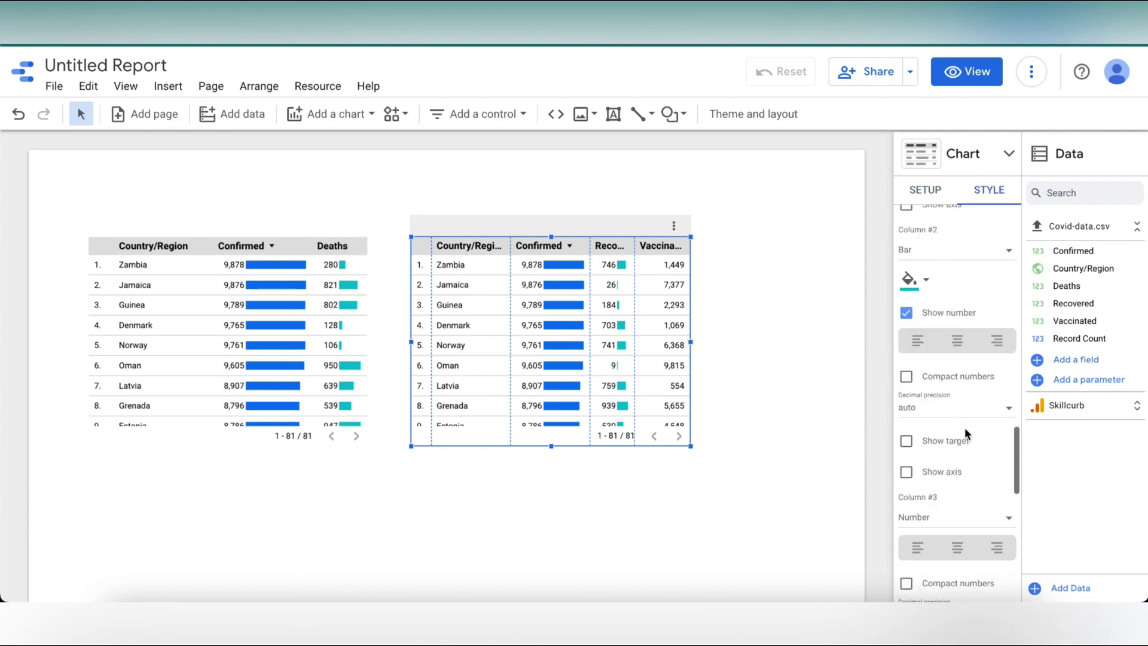
left_click(965, 431)
left_click(950, 497)
scroll(945, 477, "down", 2)
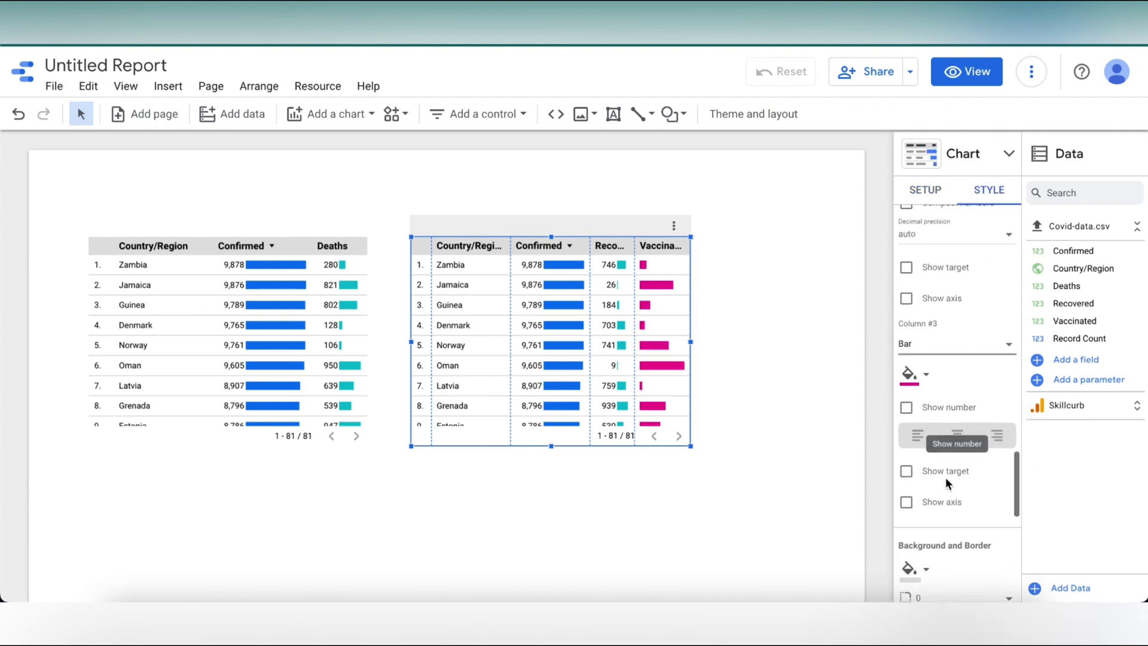
left_click(906, 399)
left_click(925, 191)
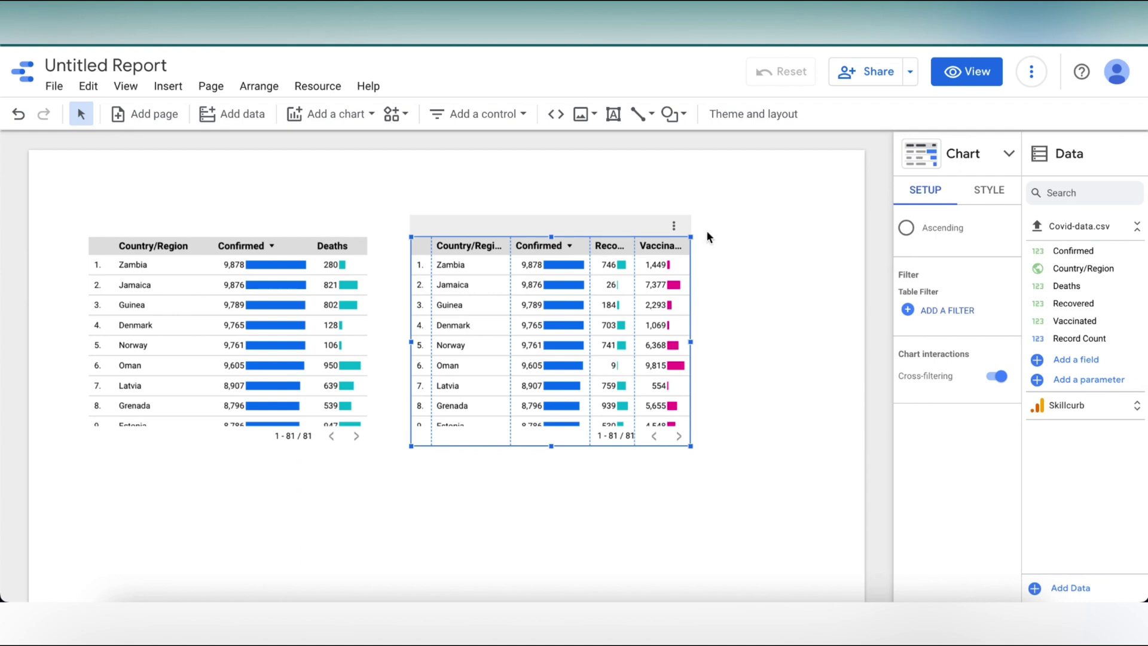
left_click(518, 505)
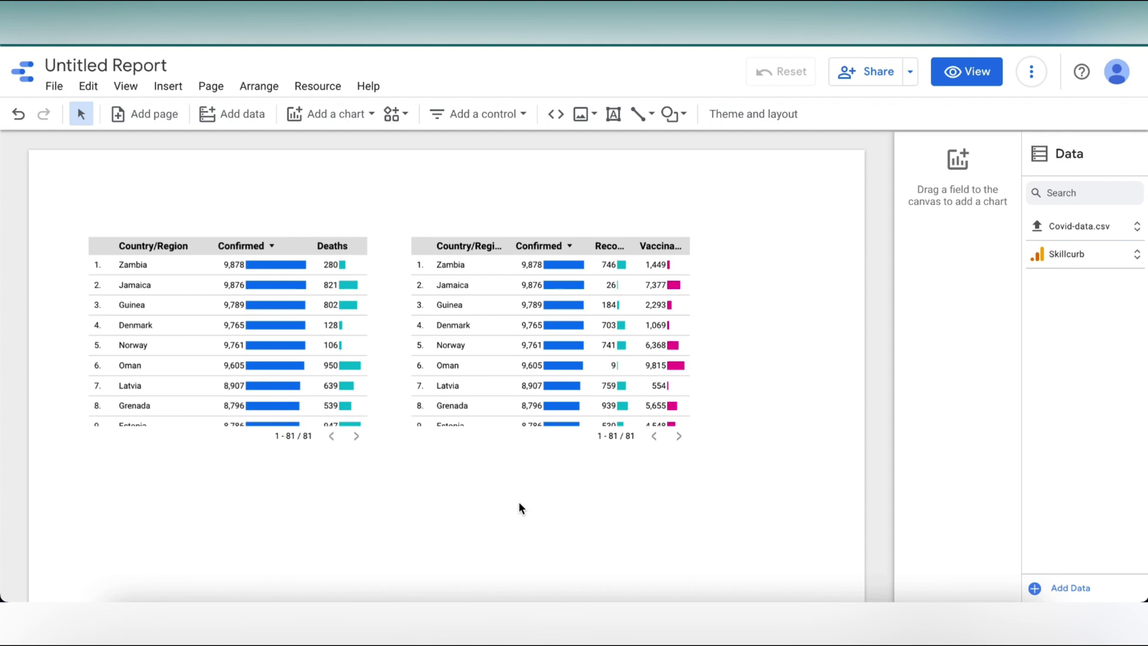
- Place a geo chart below the first table, shading countries by SUM Deaths
left_click(324, 117)
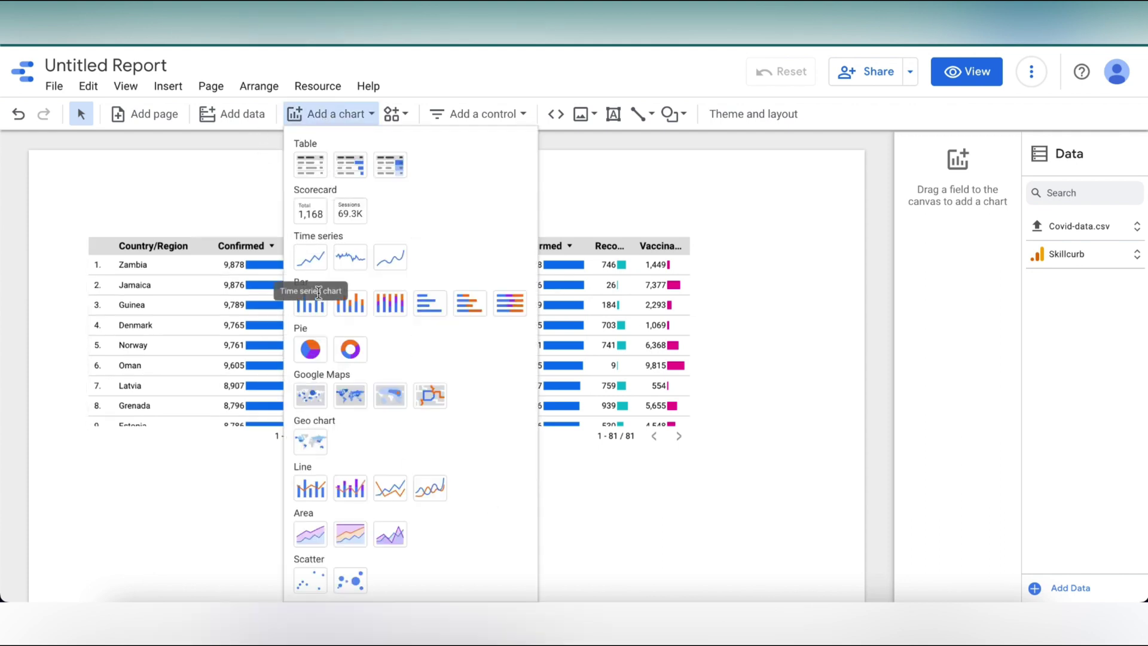
scroll(390, 453, "down", 1)
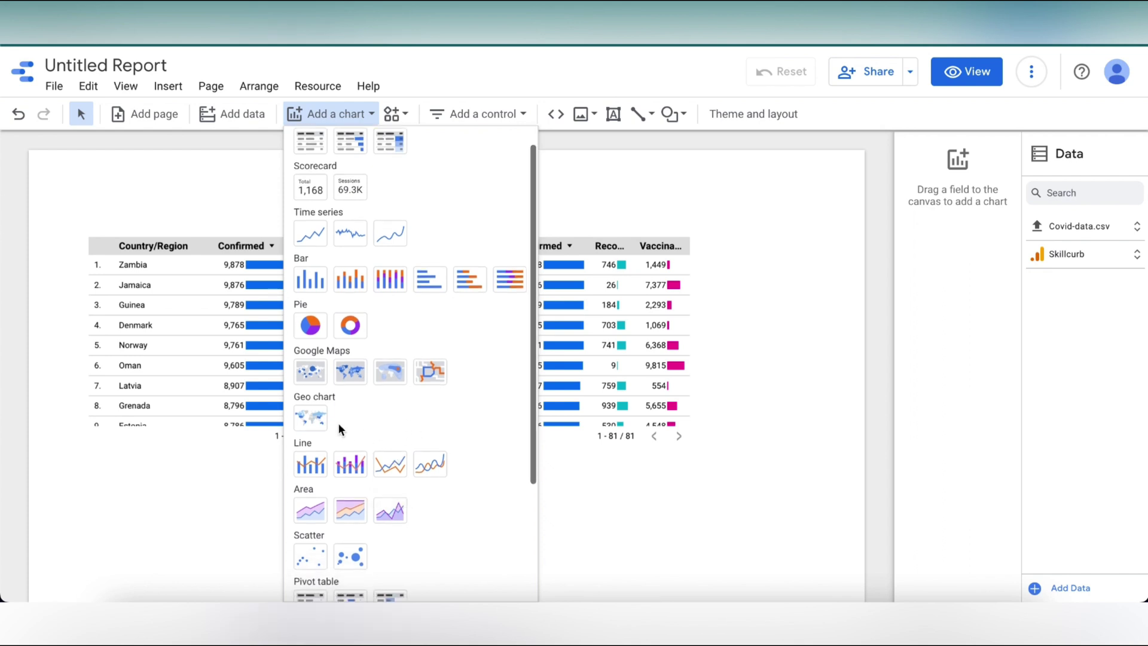
left_click(311, 419)
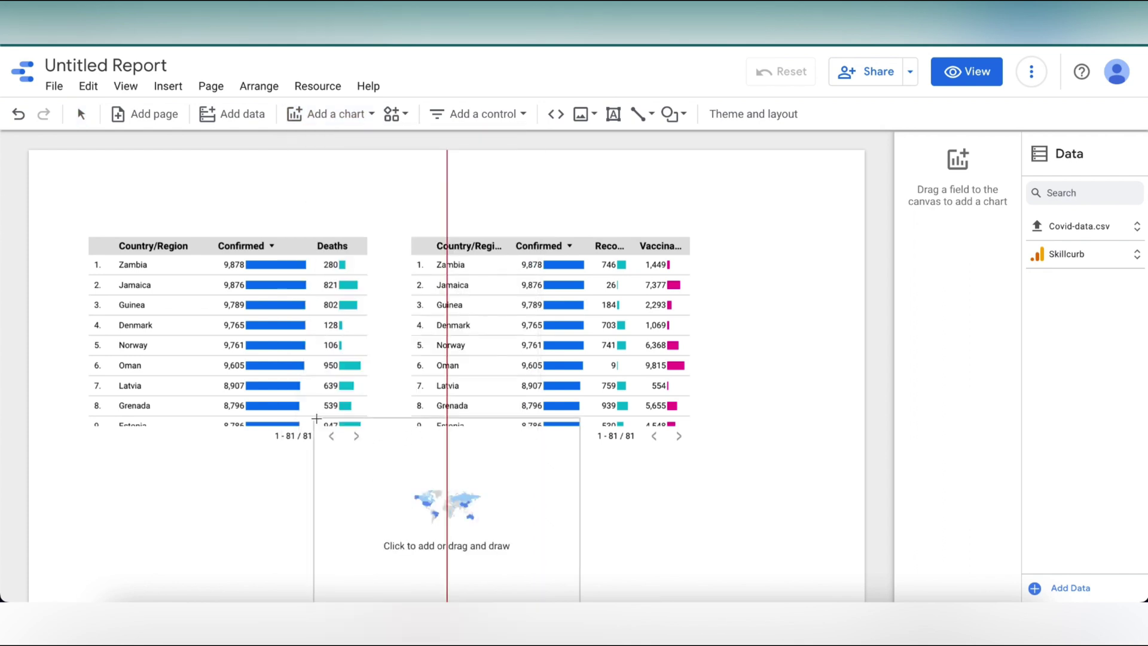
left_click(83, 465)
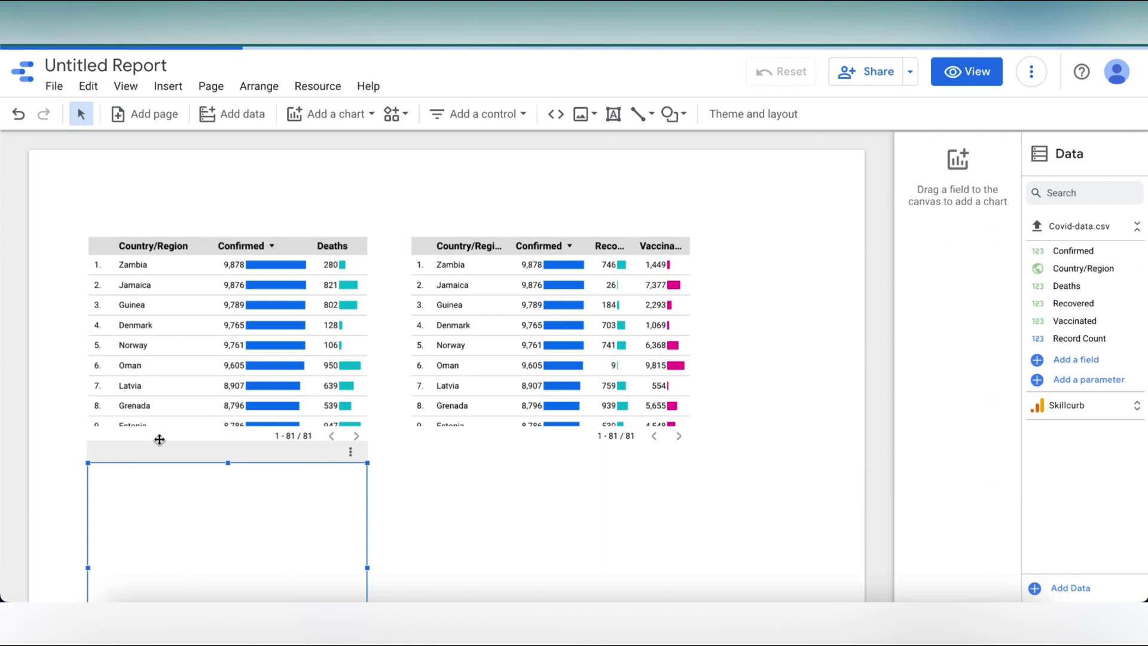
scroll(235, 436, "down", 3)
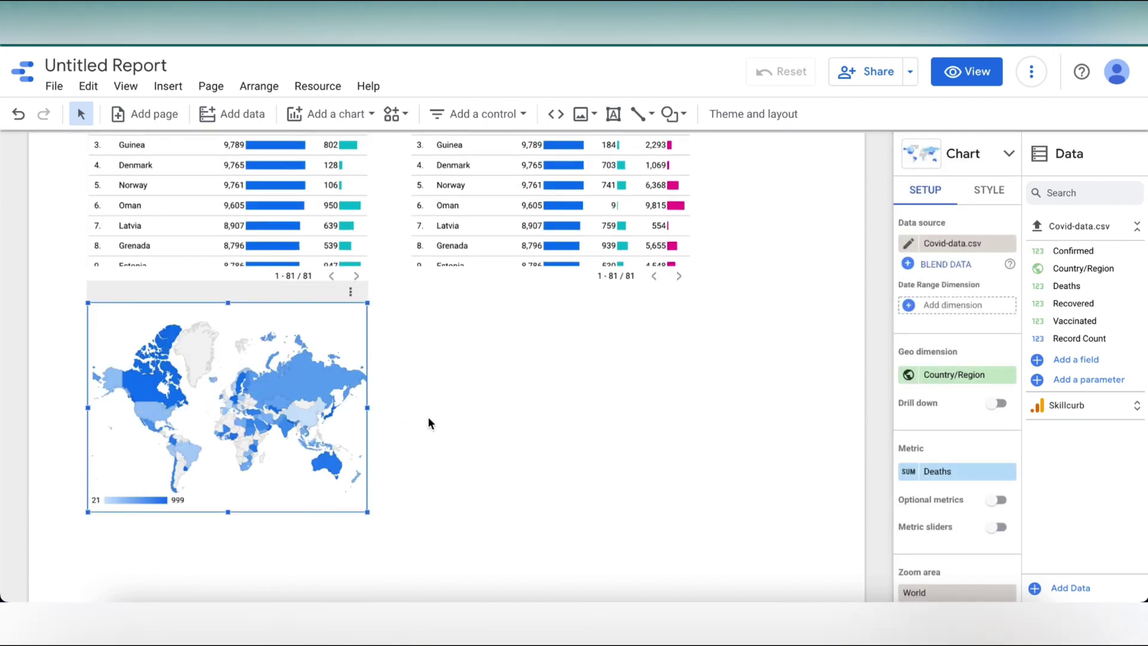
mouse_move(322, 383)
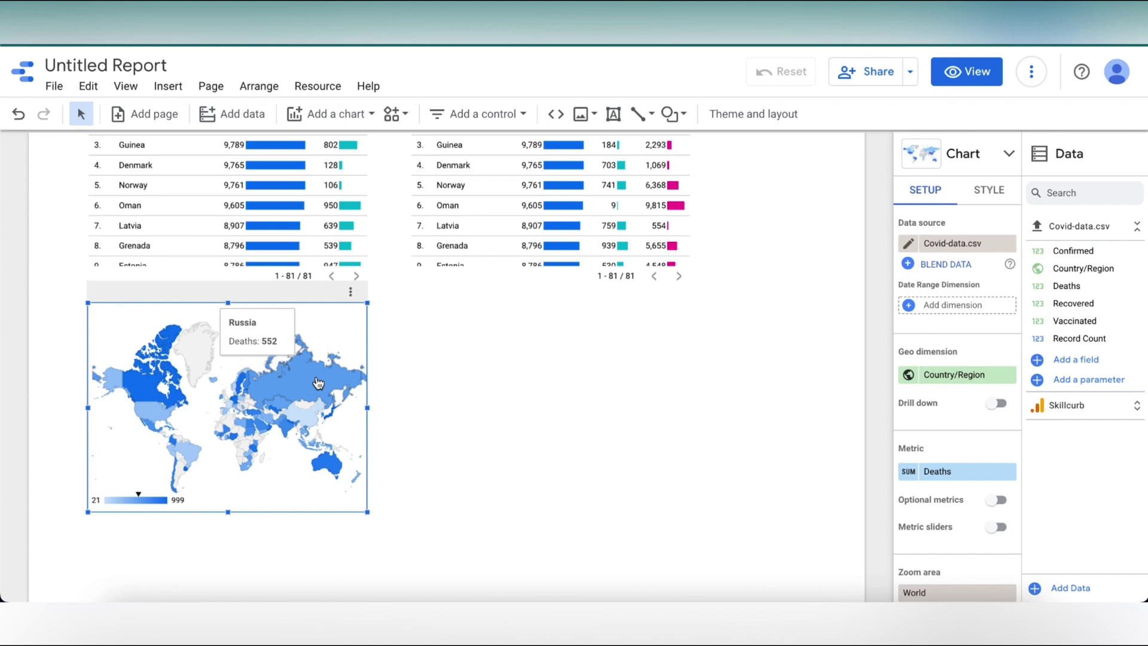
mouse_move(286, 430)
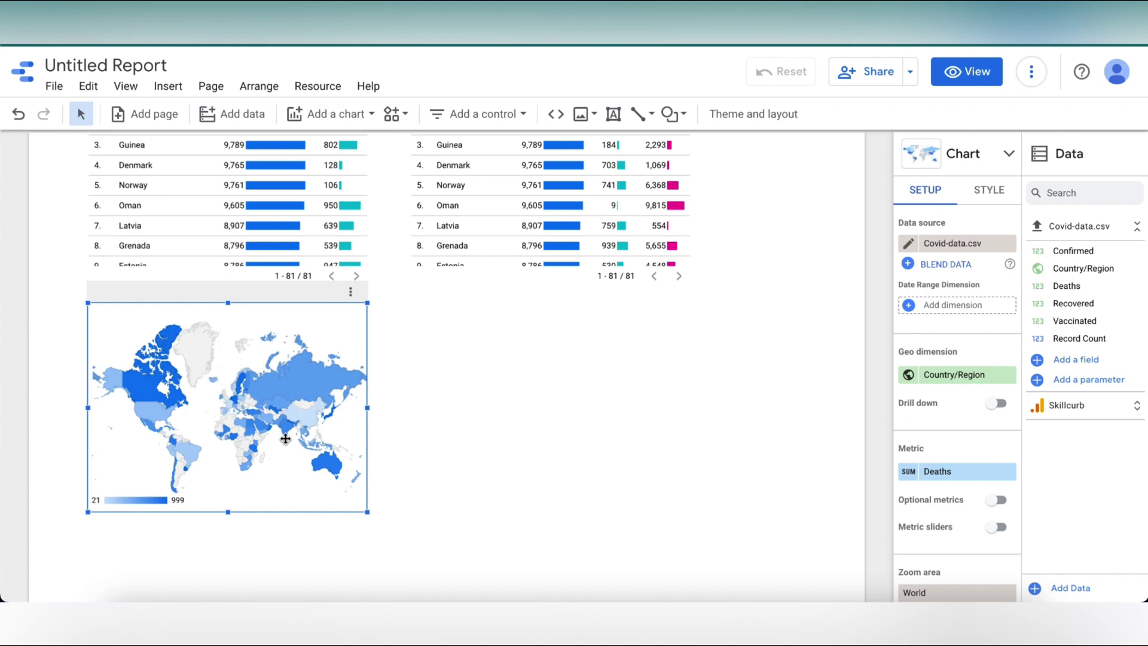
mouse_move(324, 469)
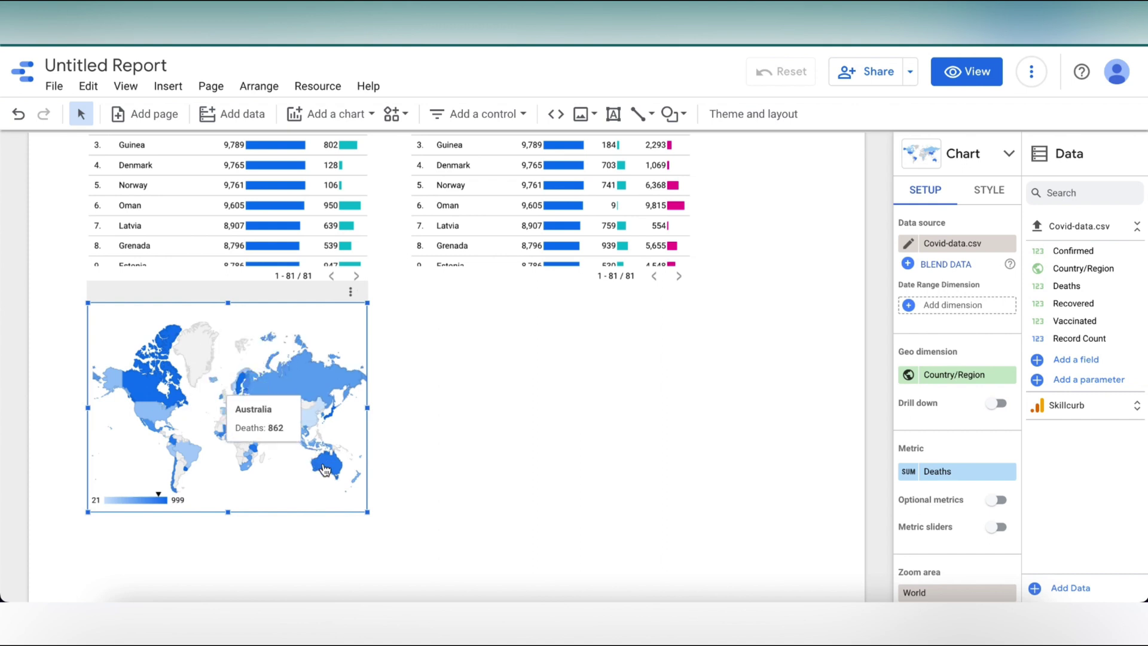
mouse_move(164, 344)
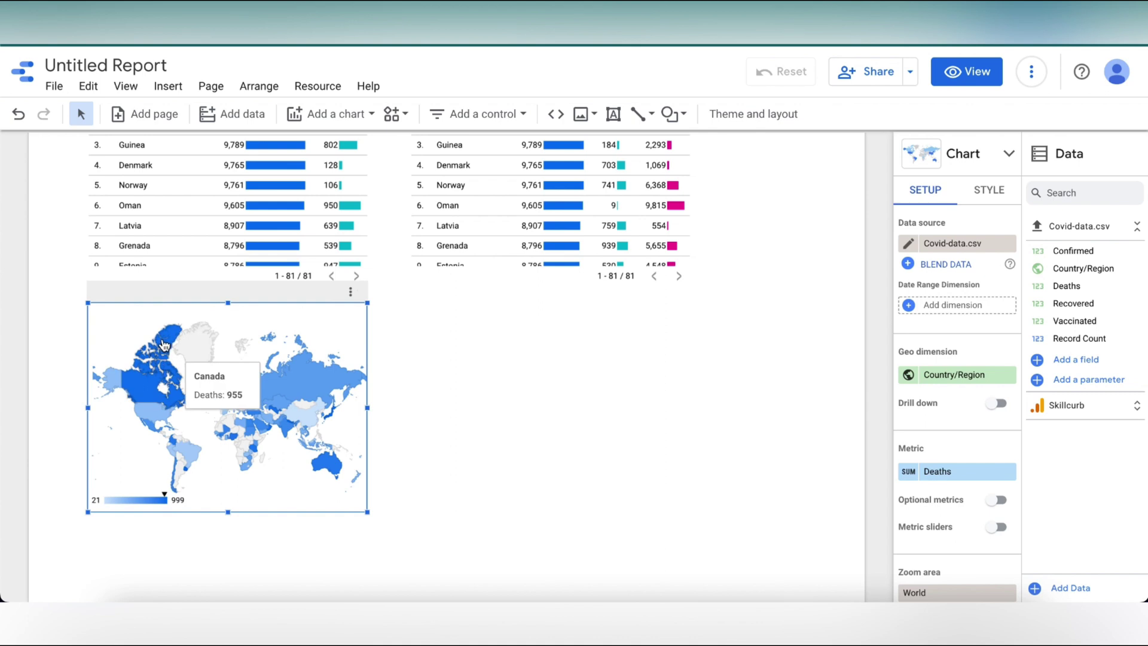
scroll(436, 422, "up", 2)
- Place a line chart of Recovered by Country/Region to the right of the world map
left_click(435, 422)
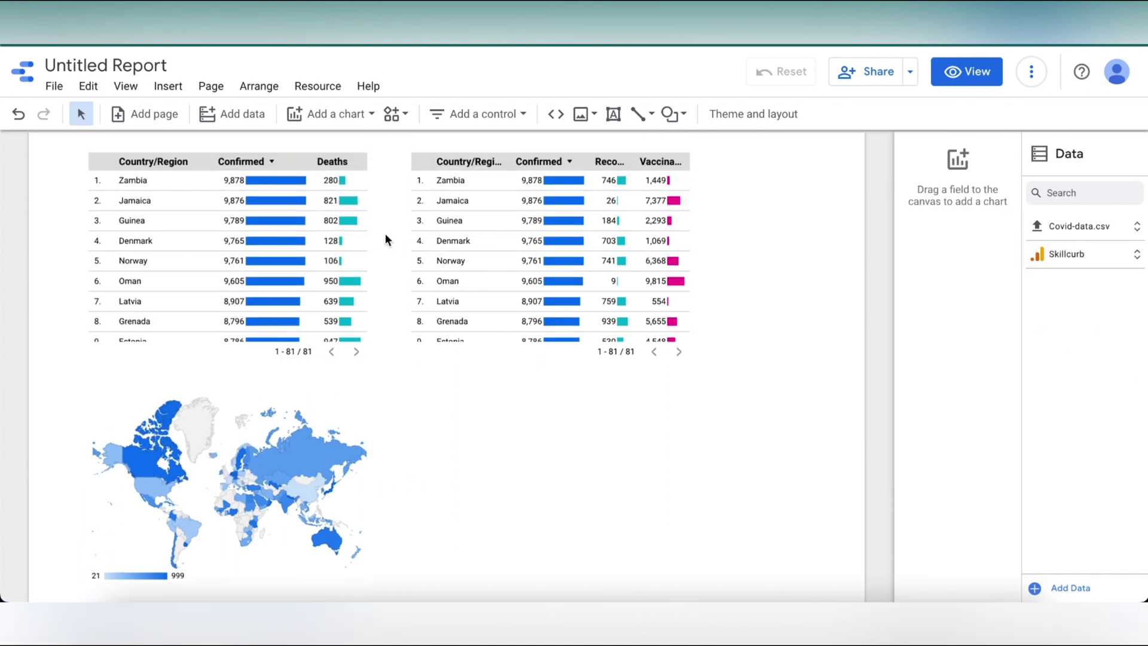
left_click(321, 117)
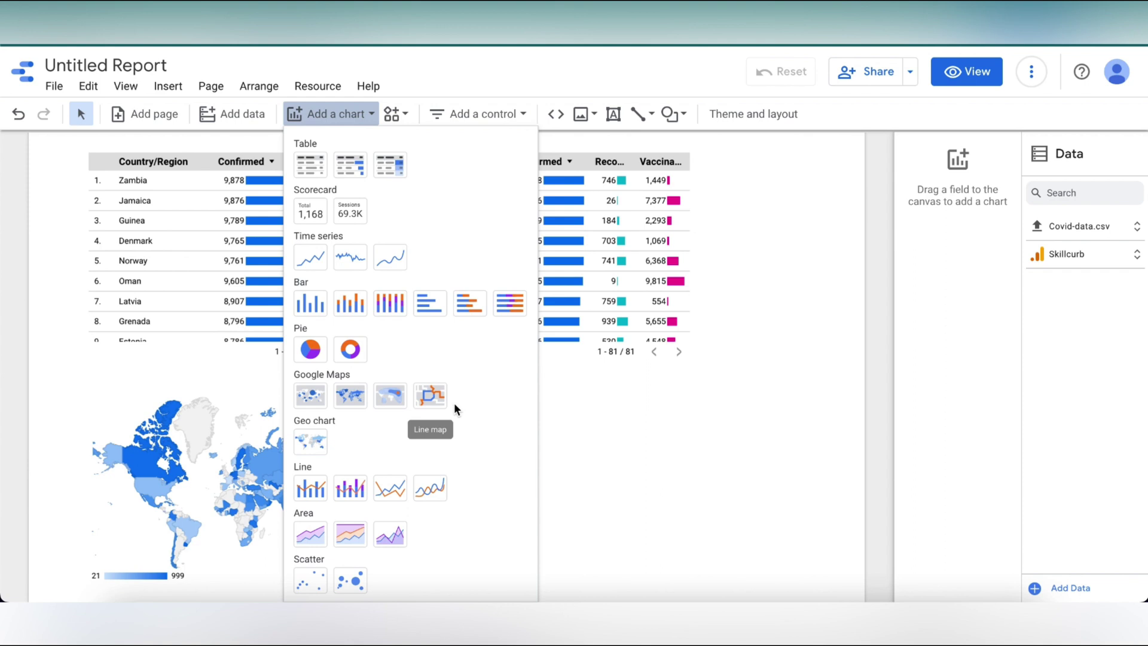
scroll(460, 447, "down", 1)
scroll(462, 450, "down", 1)
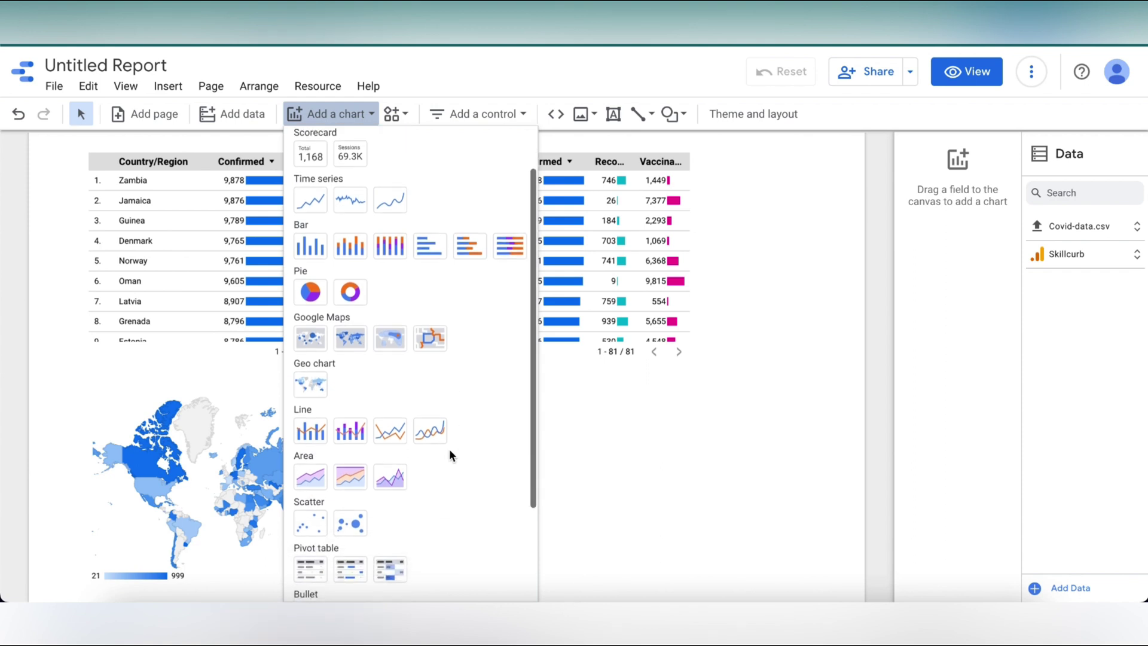
left_click(390, 431)
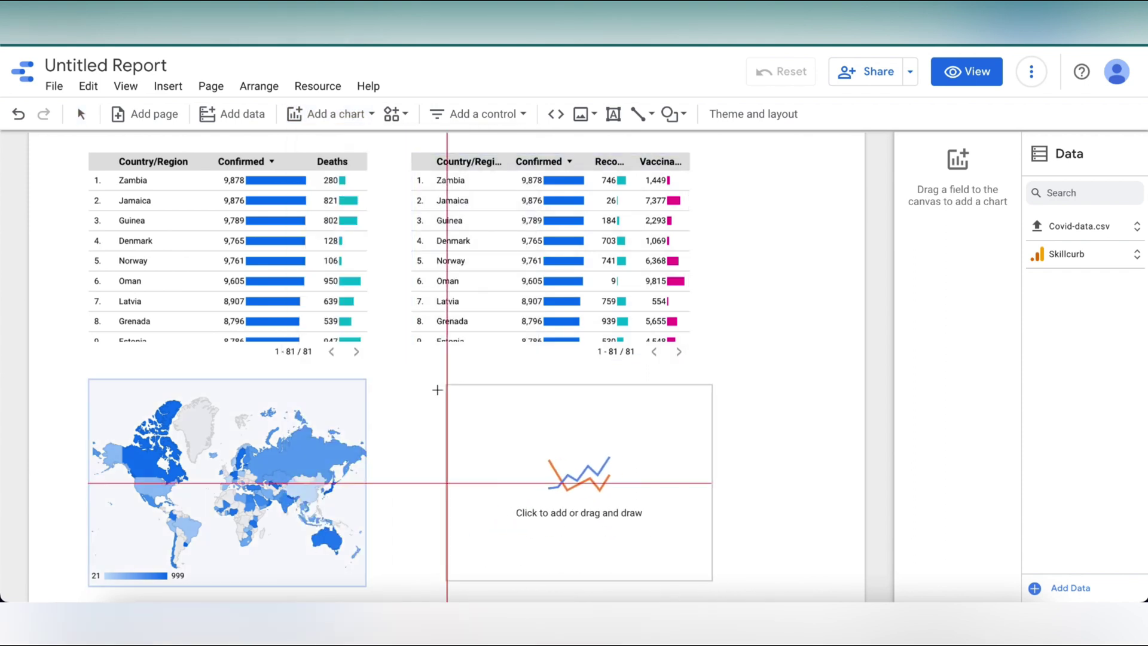
left_click(416, 389)
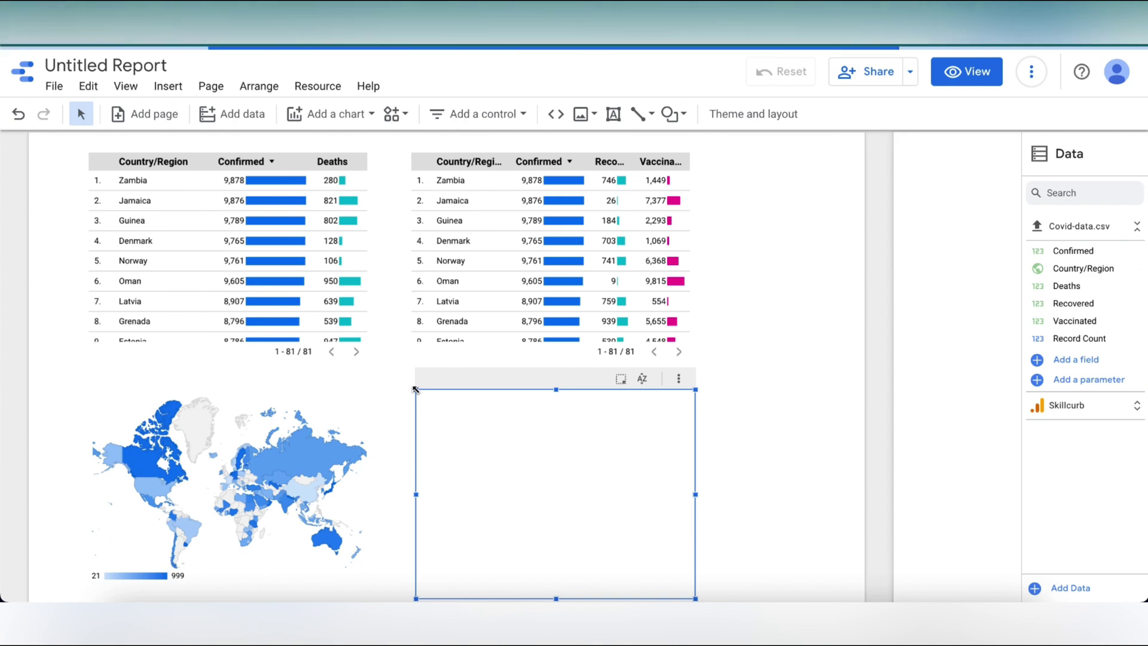
scroll(727, 439, "down", 1)
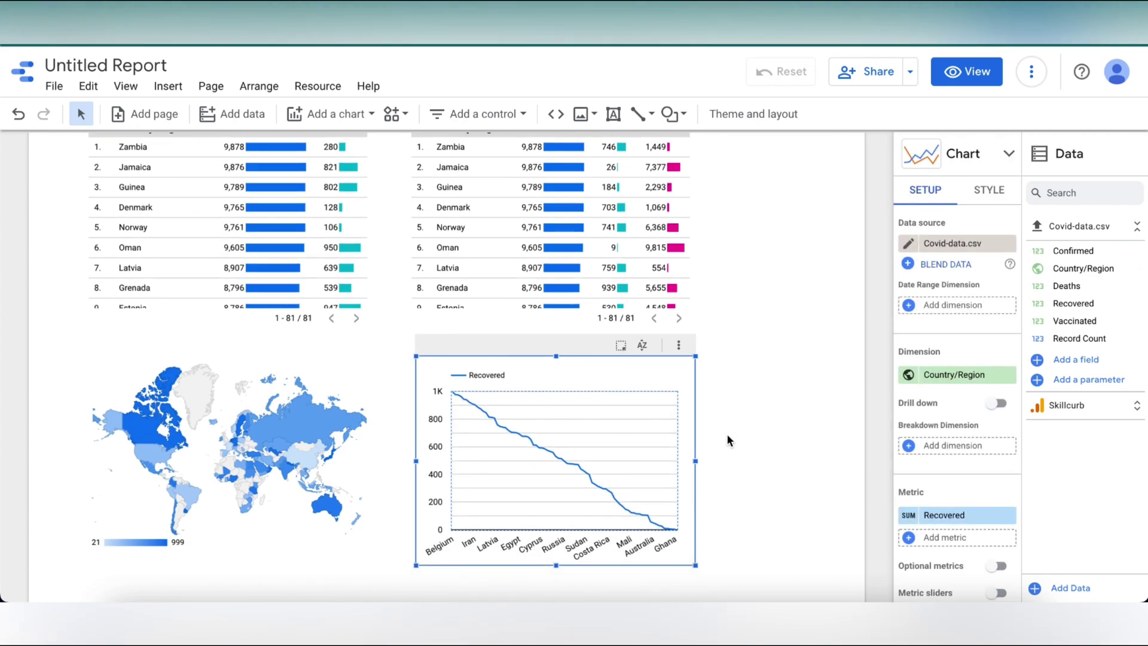
mouse_move(646, 512)
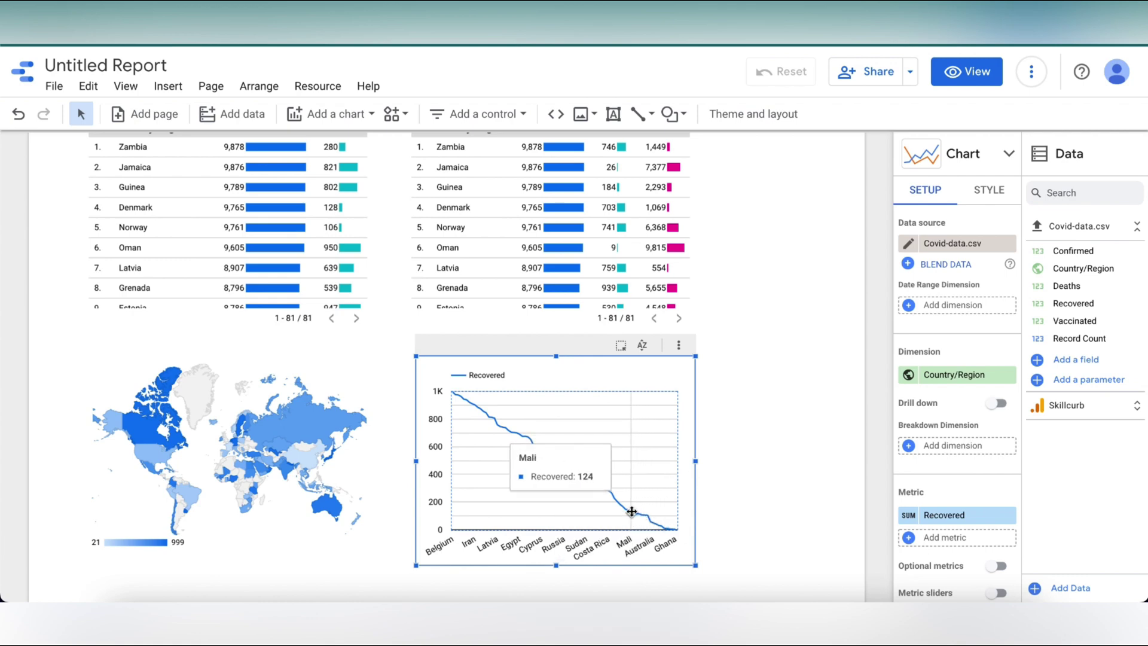
- Change the line chart's metrics from Recovered to Deaths plus Vaccinated
left_click(951, 519)
left_click(942, 499)
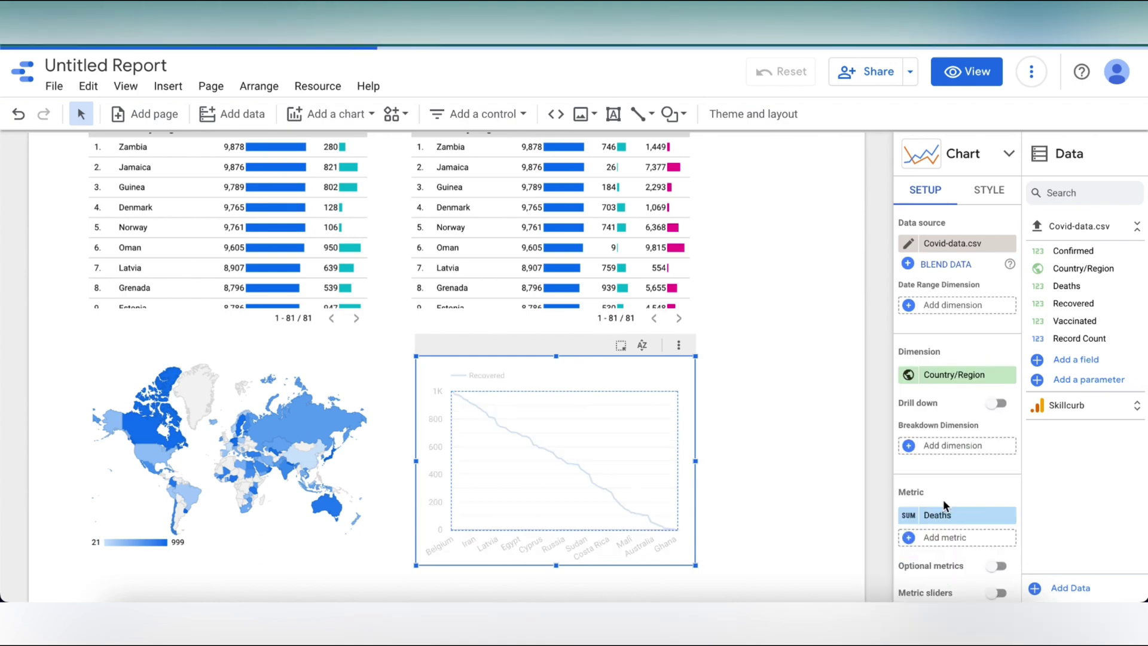
left_click(1096, 320)
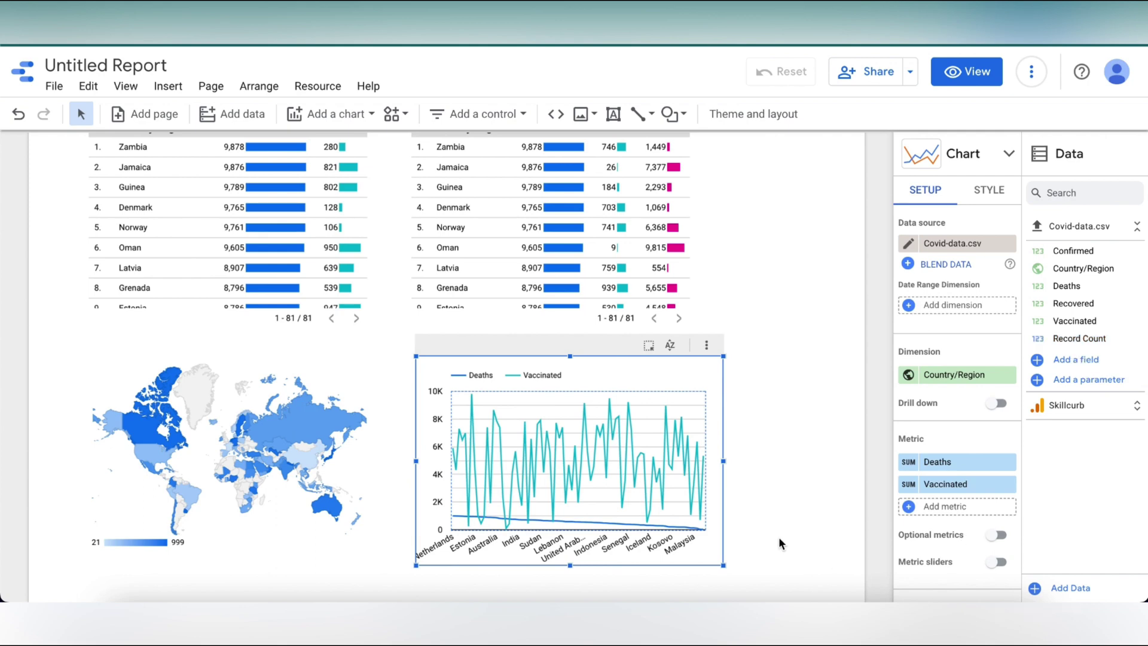
left_click(794, 472)
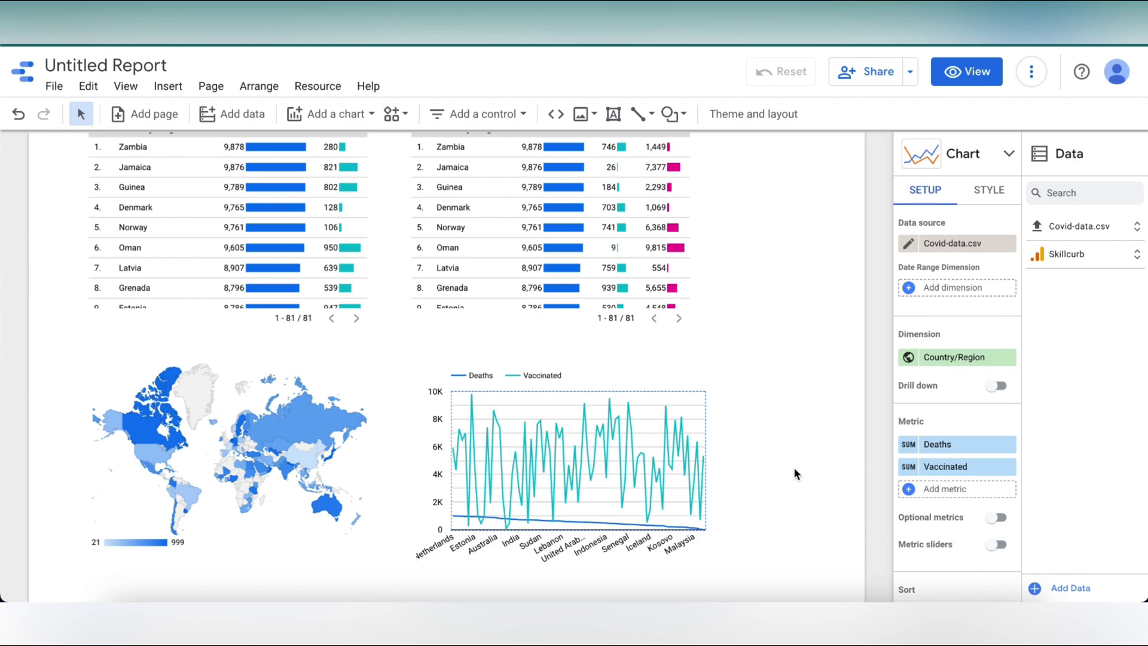
scroll(794, 470, "up", 2)
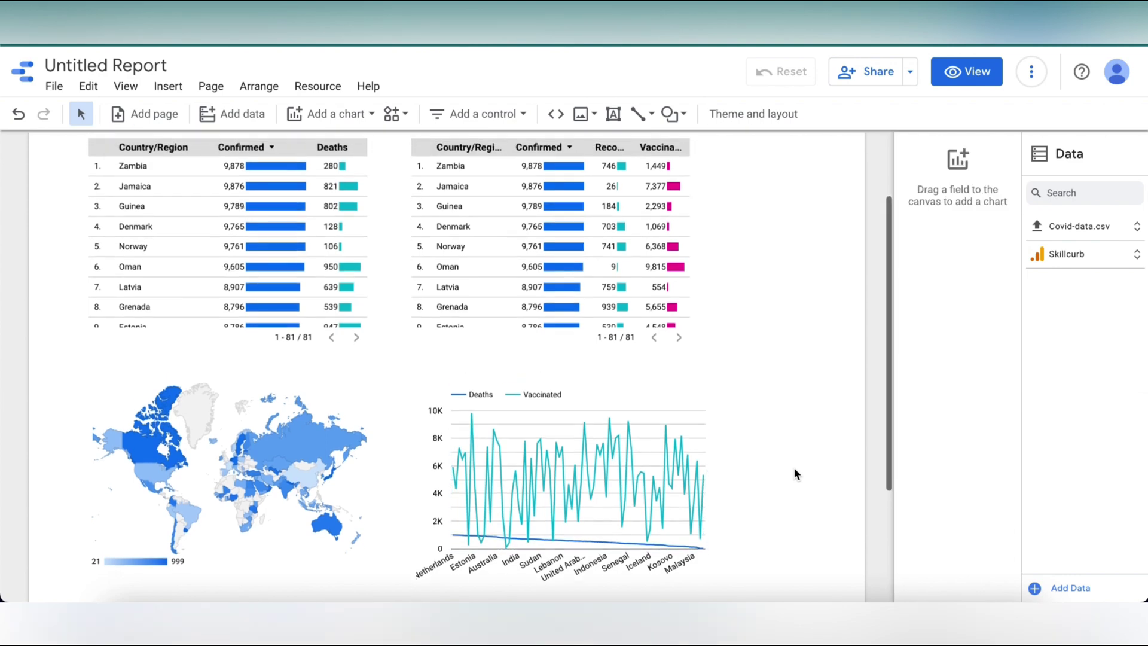
scroll(793, 469, "down", 1)
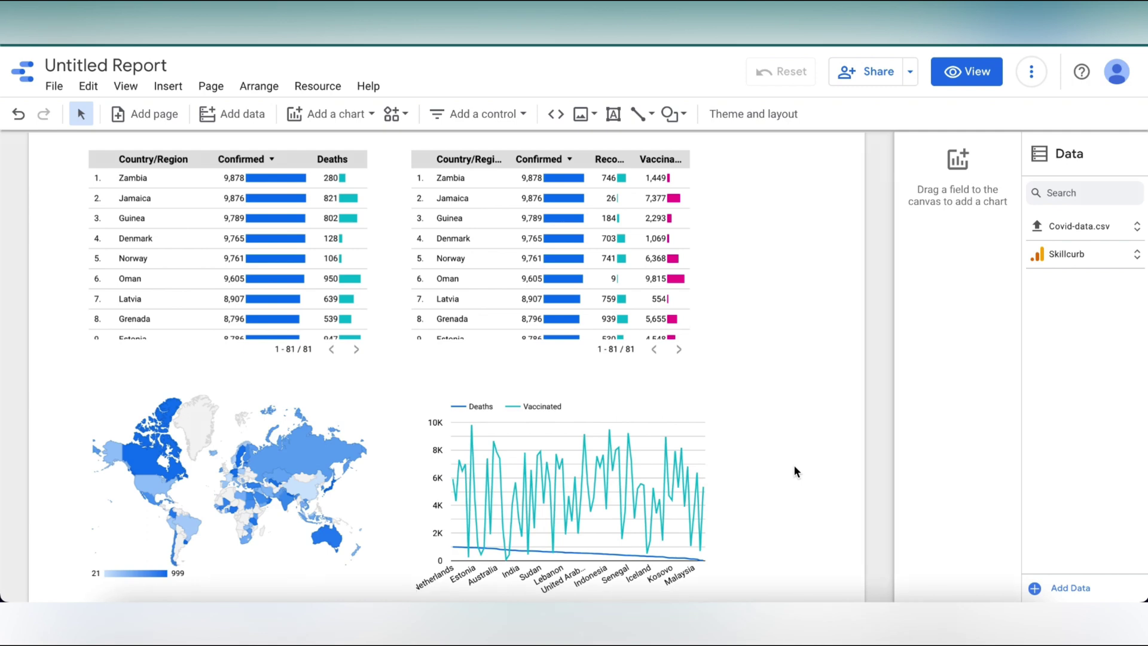
- Preview the Constellation and Insight themes, then apply the Ocean theme to the report
left_click(753, 116)
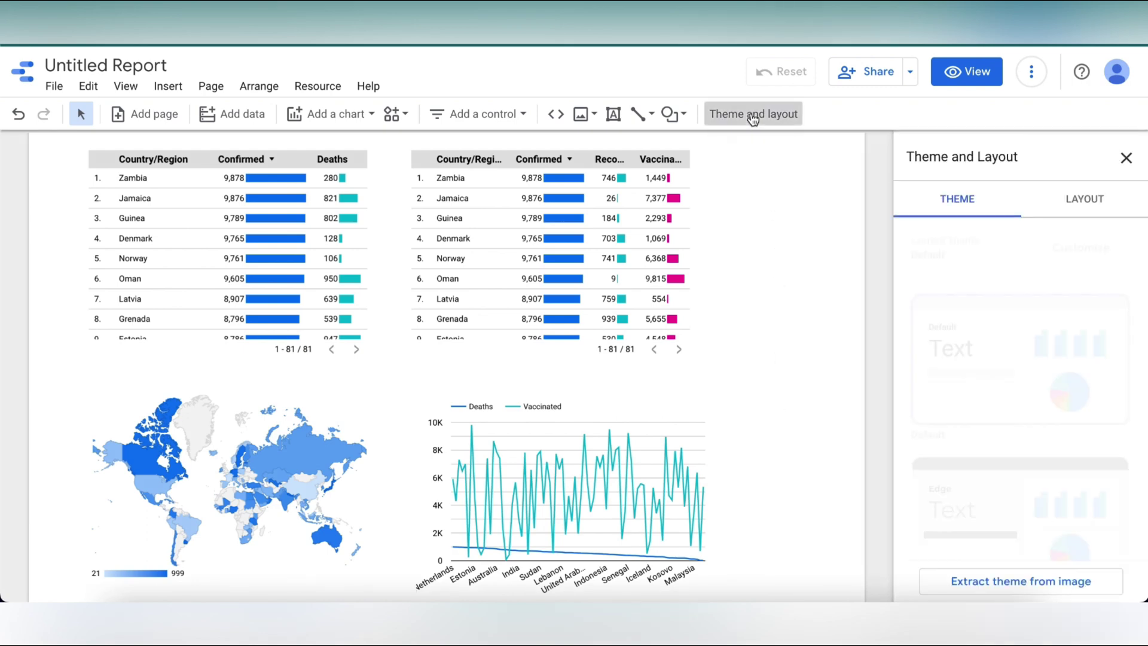
scroll(944, 430, "down", 4)
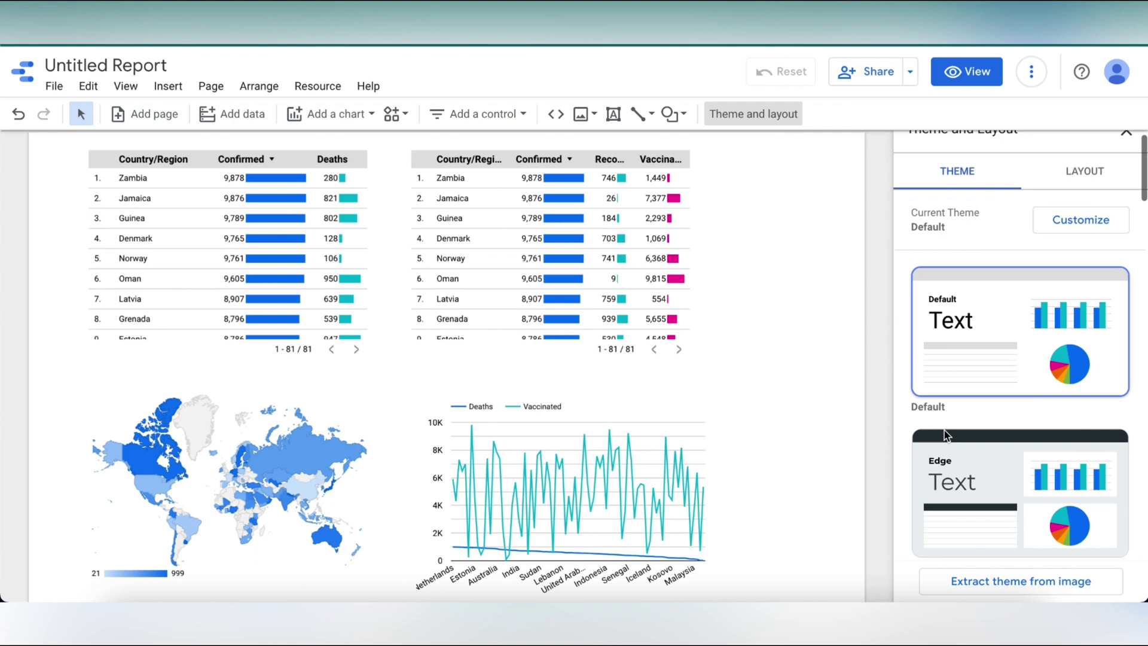
left_click(944, 436)
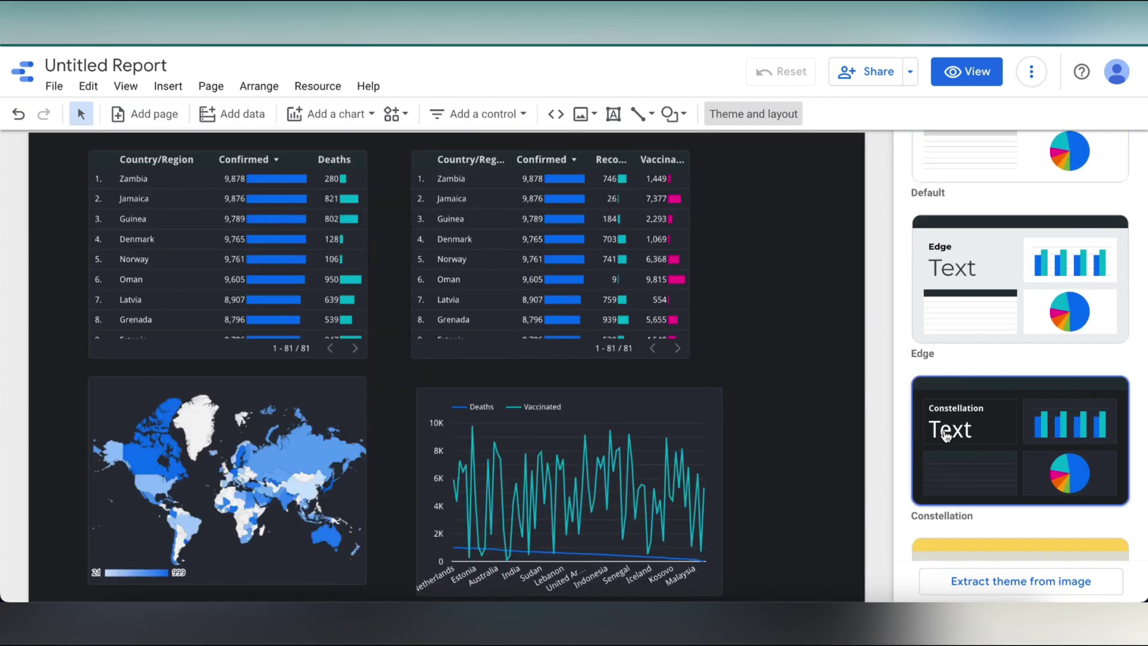
scroll(945, 436, "down", 5)
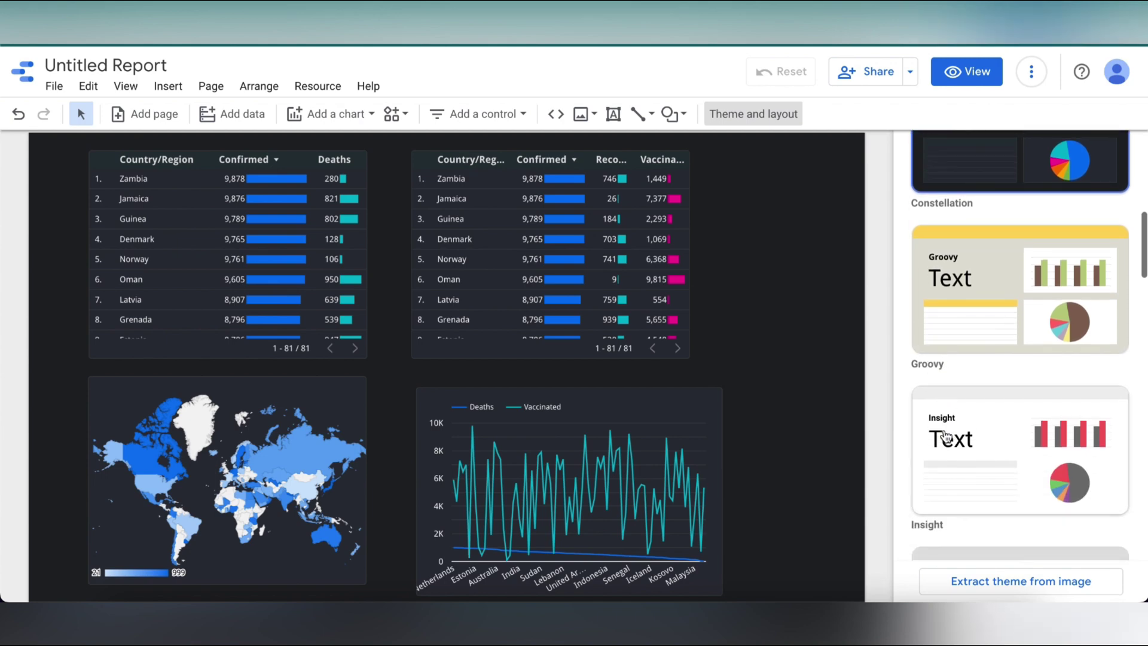
left_click(945, 436)
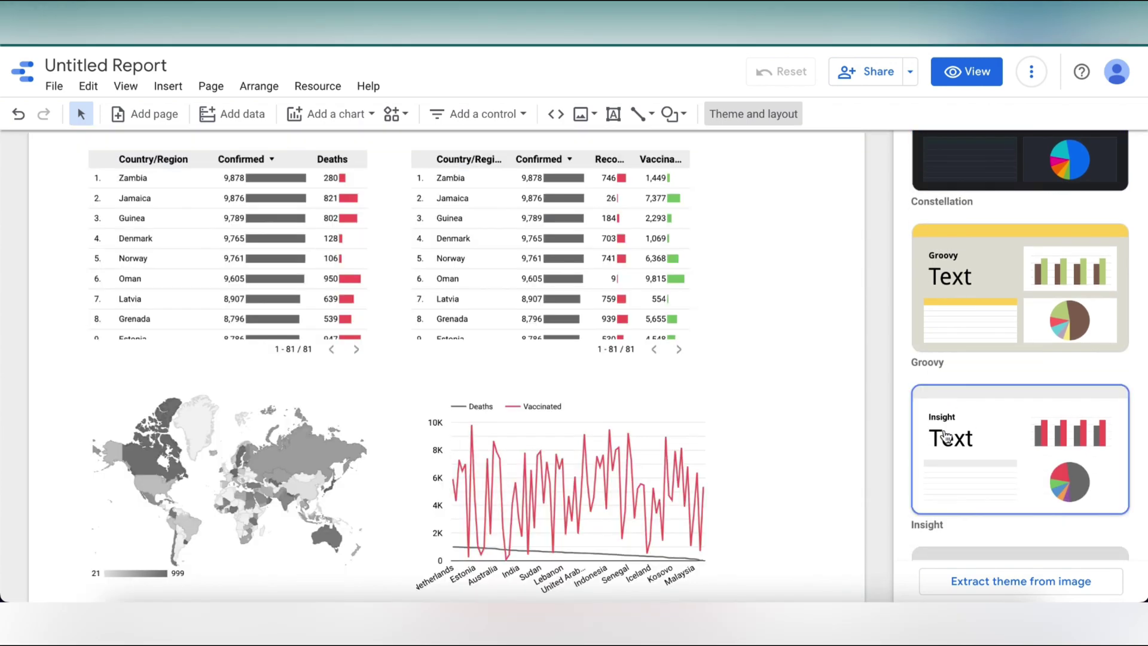
scroll(945, 436, "down", 3)
left_click(945, 436)
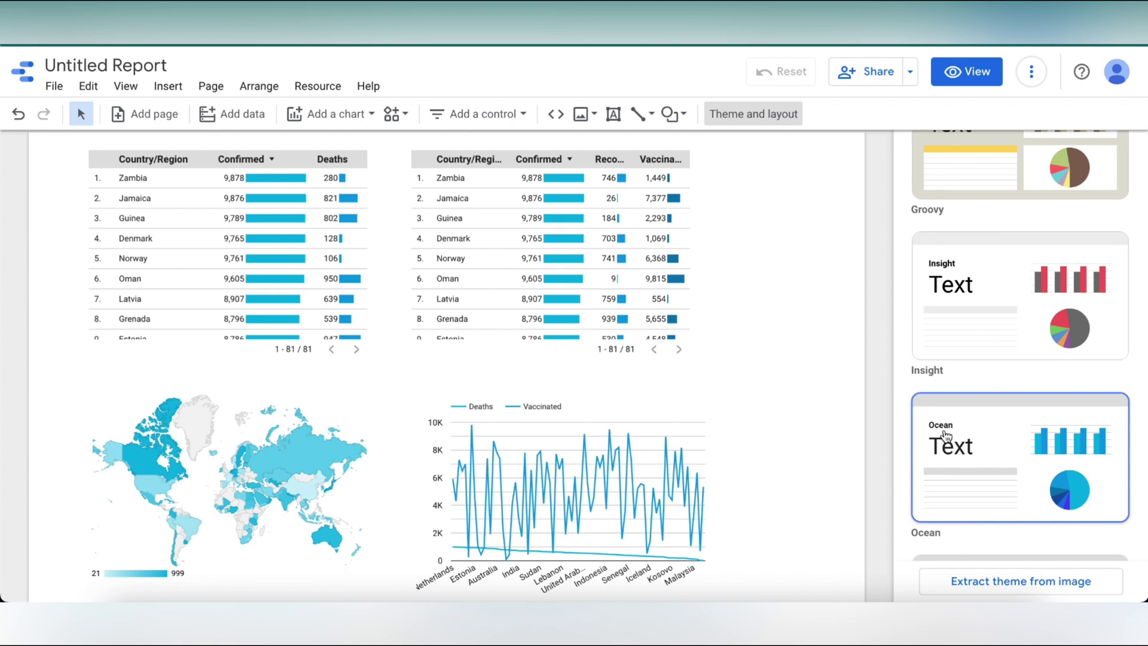
left_click(841, 303)
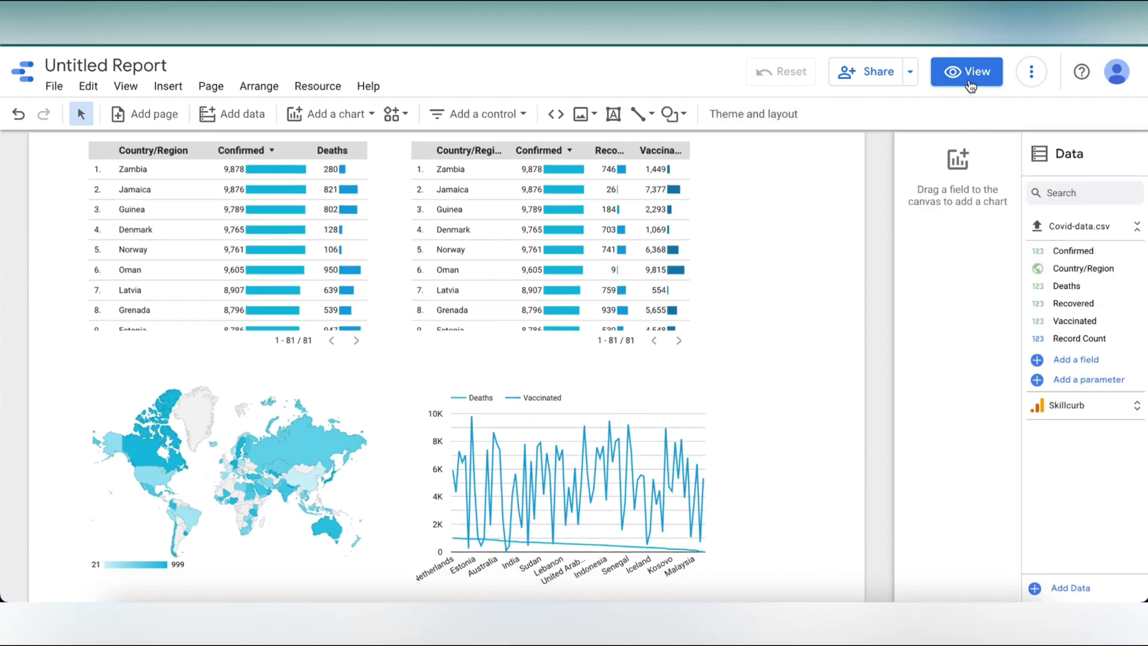
left_click(967, 73)
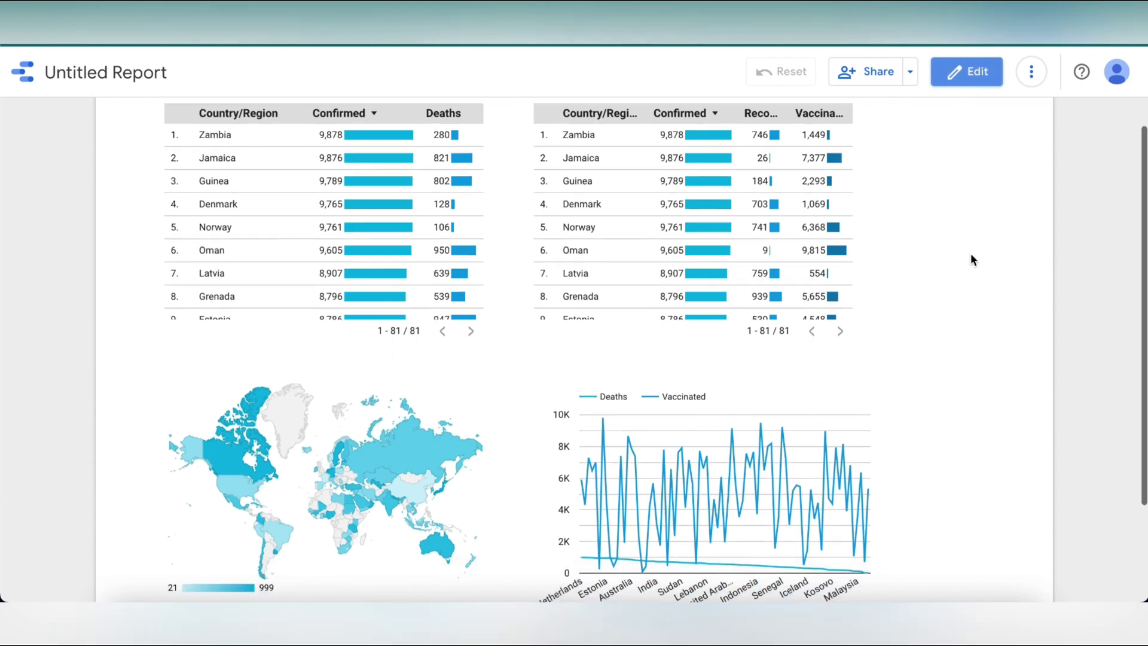
scroll(970, 253, "down", 3)
scroll(970, 255, "up", 3)
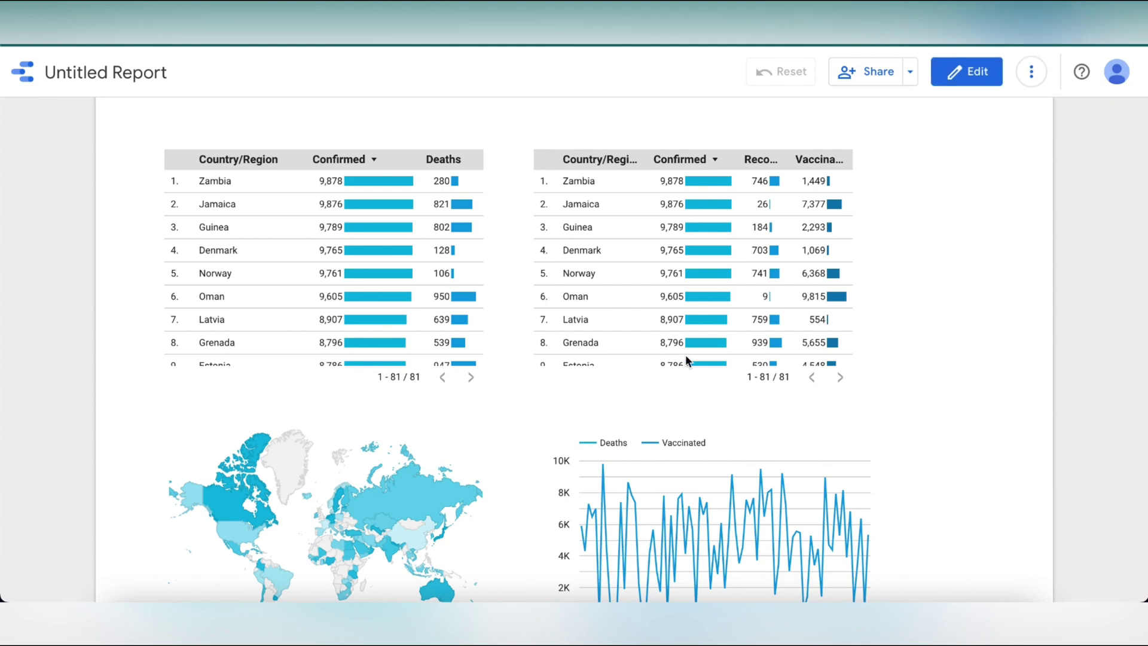
left_click(910, 71)
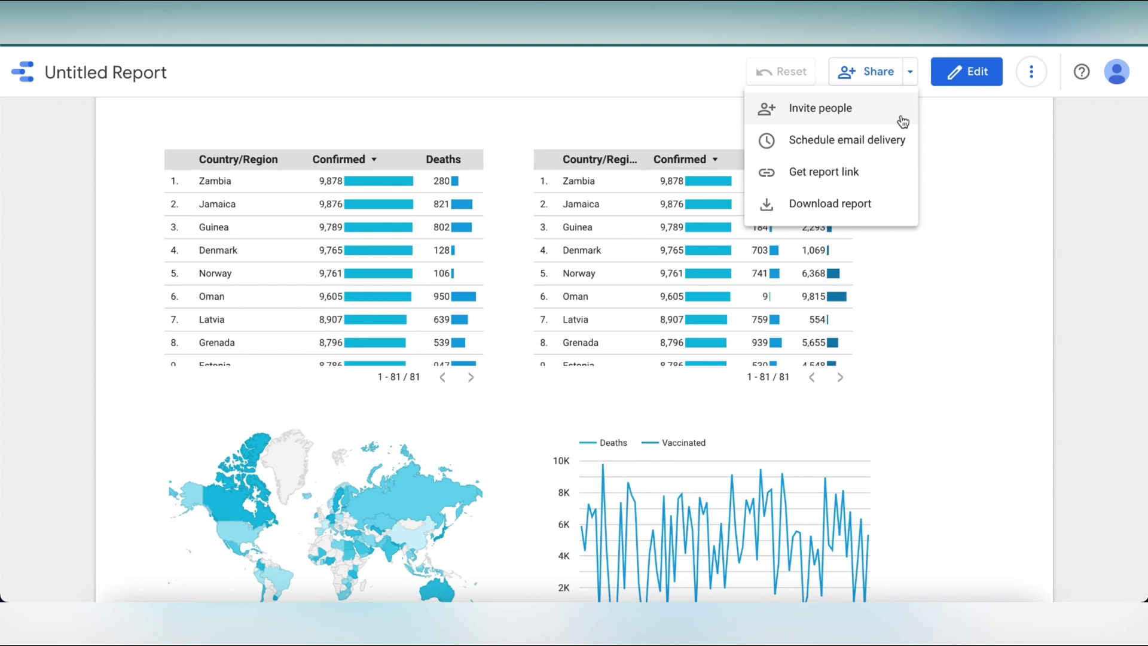
- Return to the editor and replace the Untitled Report title with 'Covid-19'
left_click(966, 71)
left_click(159, 64)
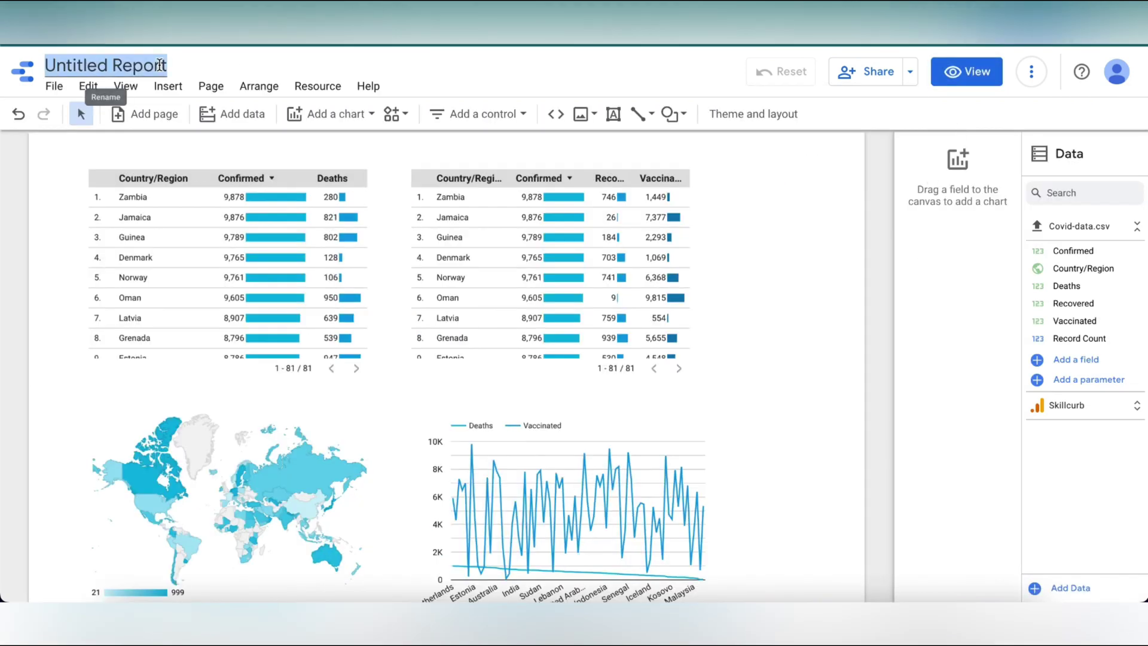
type("Covid-19")
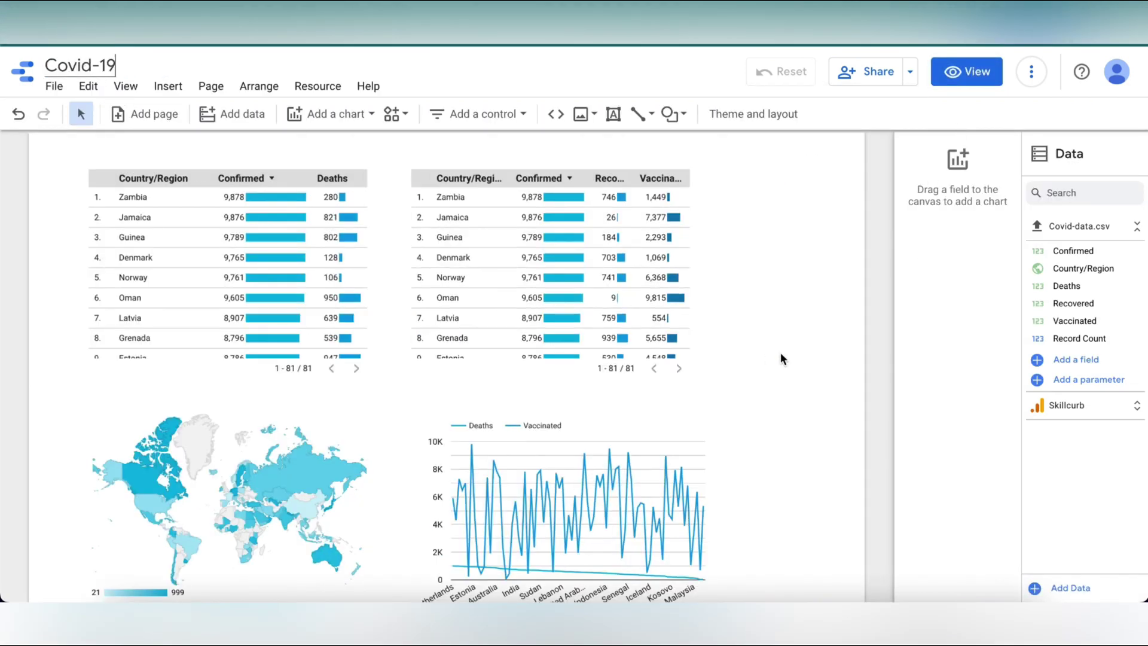
left_click(780, 353)
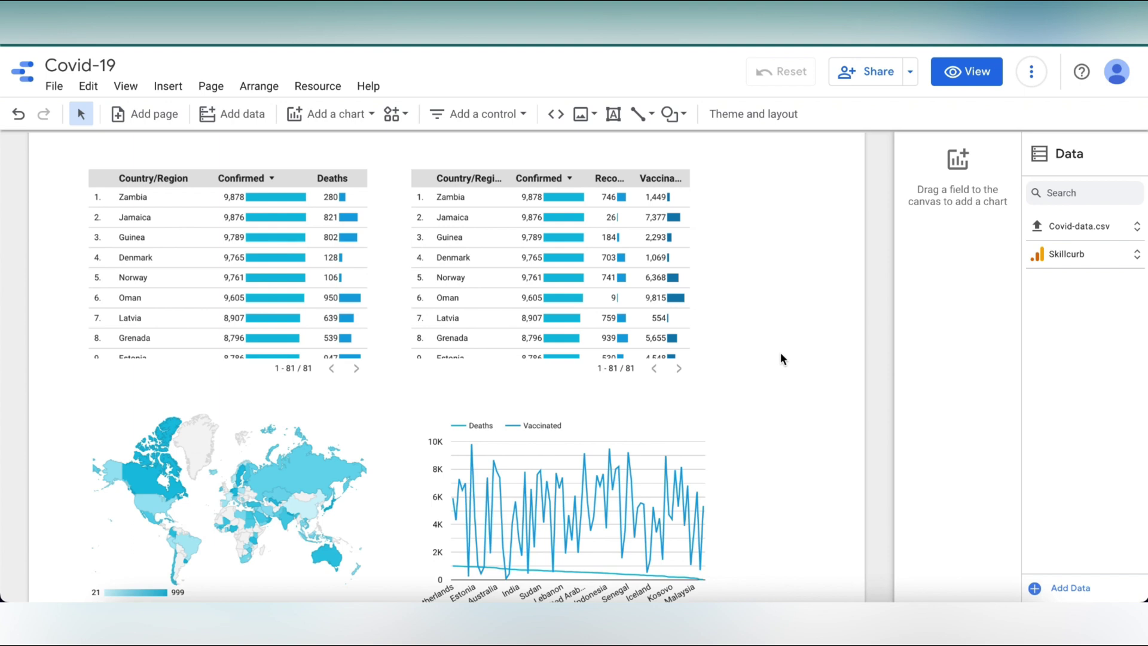